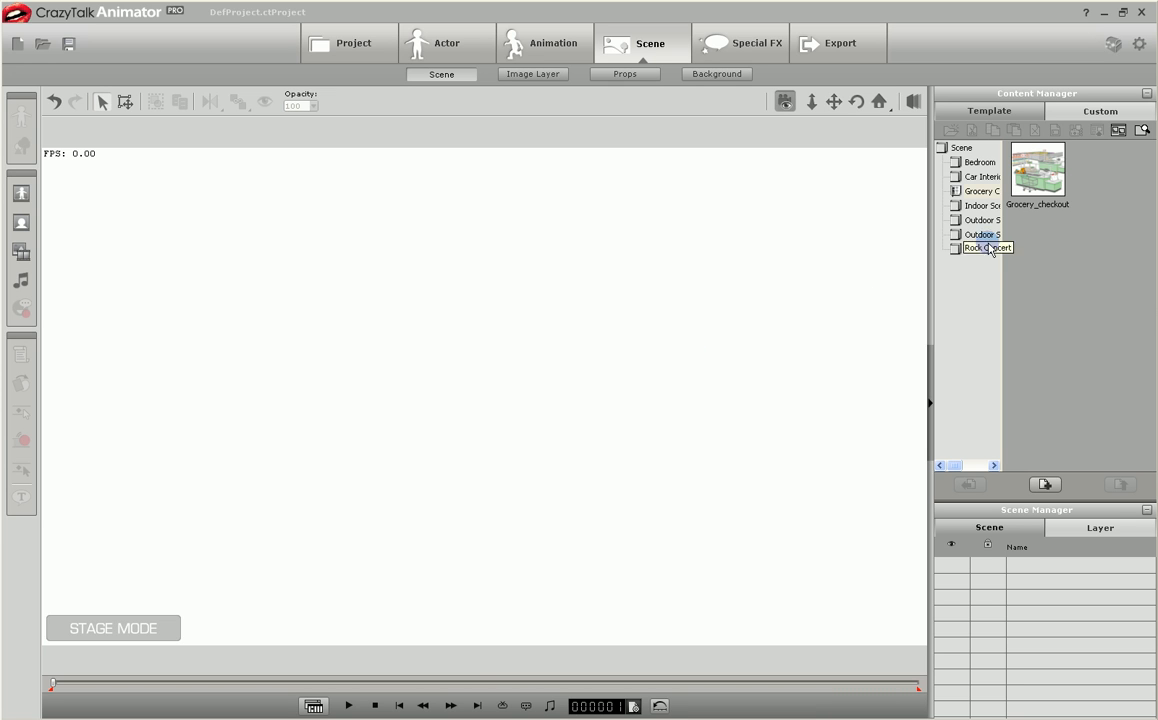
# Load the Grocery_checkout scene and add the Comic character Cherry 02.
pyautogui.doubleClick(1038, 182)
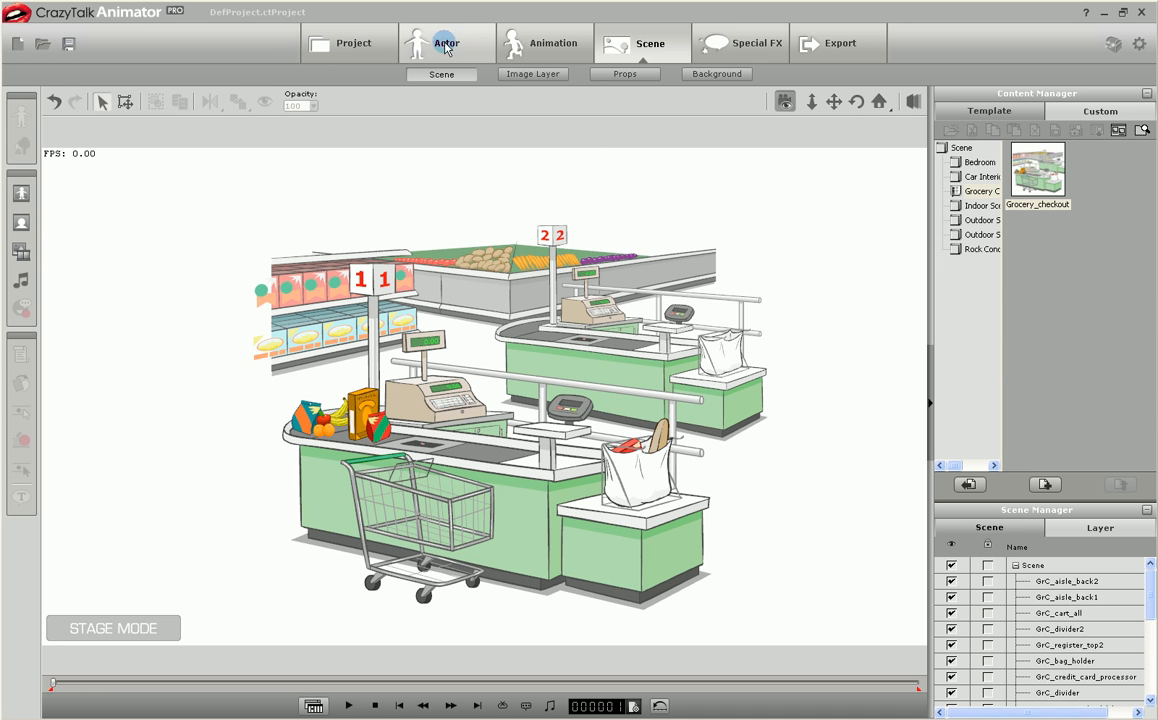
pyautogui.click(447, 43)
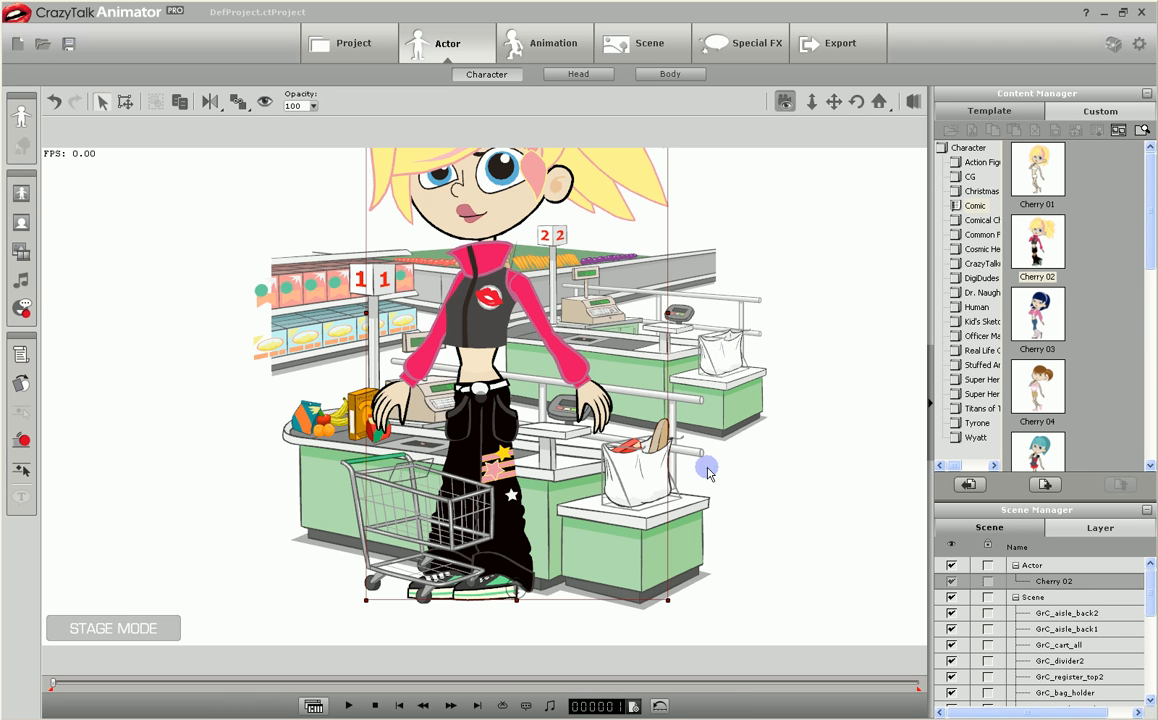
# Shrink Cherry 02 to about half size and place her beside the shopping cart, adjusting her depth.
pyautogui.moveTo(666, 598); pyautogui.dragTo(524, 416)
pyautogui.moveTo(462, 366); pyautogui.dragTo(305, 467)
pyautogui.click(181, 101)
pyautogui.moveTo(355, 331); pyautogui.dragTo(353, 339)
pyautogui.moveTo(272, 465); pyautogui.dragTo(272, 477)
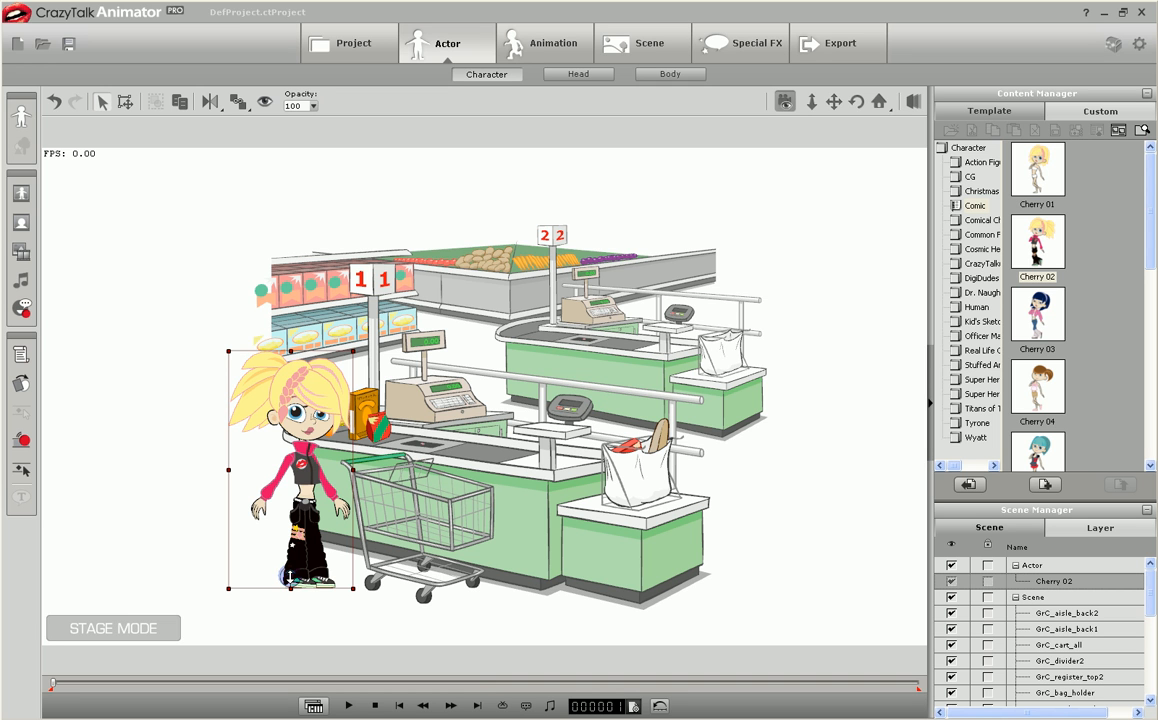
pyautogui.moveTo(289, 577)
pyautogui.mouseDown()
pyautogui.moveTo(290, 560)
pyautogui.moveTo(291, 592)
pyautogui.moveTo(290, 536)
pyautogui.moveTo(290, 598)
pyautogui.moveTo(282, 551)
pyautogui.moveTo(284, 584)
pyautogui.mouseUp()
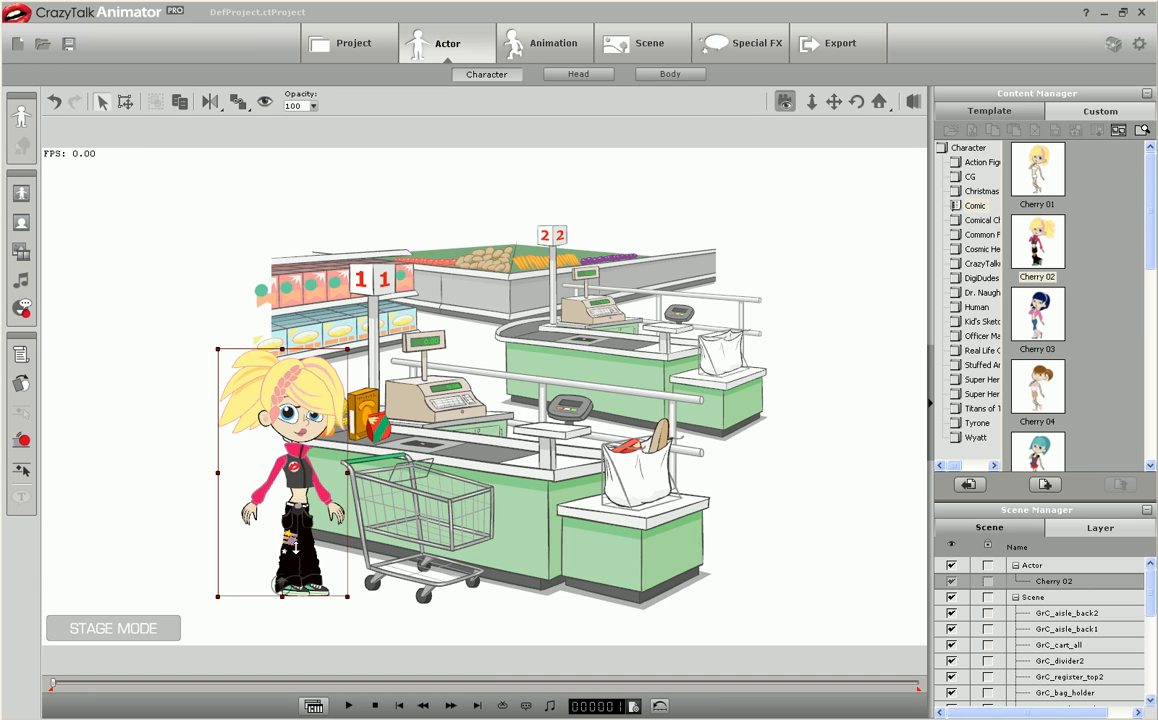
# Try Cherry 02 at the front counter with adjusted depth, and settle her in the empty area left of the checkout.
pyautogui.moveTo(300, 499); pyautogui.dragTo(128, 472)
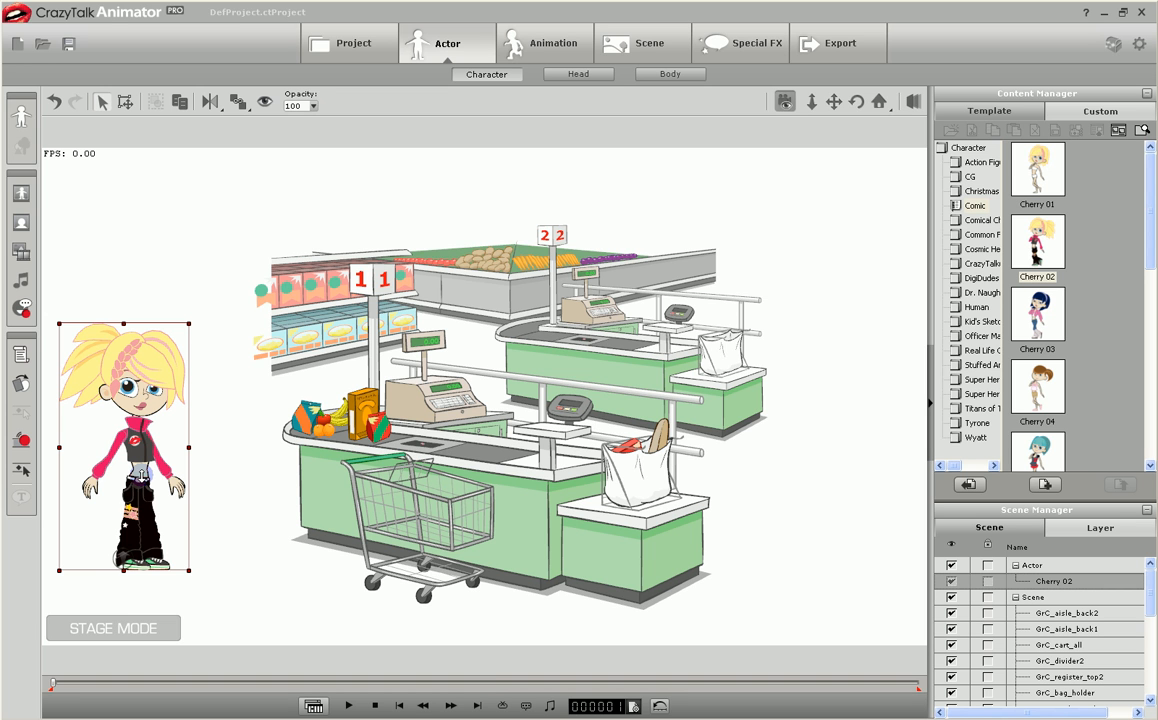
pyautogui.moveTo(139, 476); pyautogui.dragTo(593, 447)
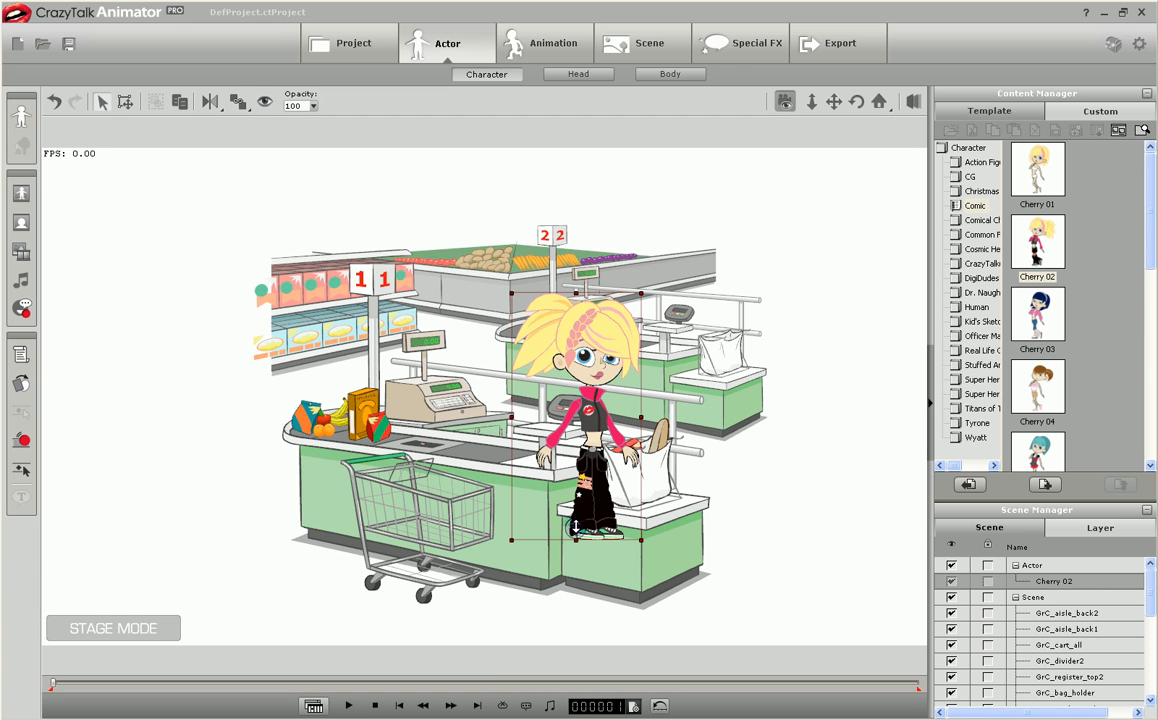
pyautogui.moveTo(577, 527); pyautogui.dragTo(577, 523)
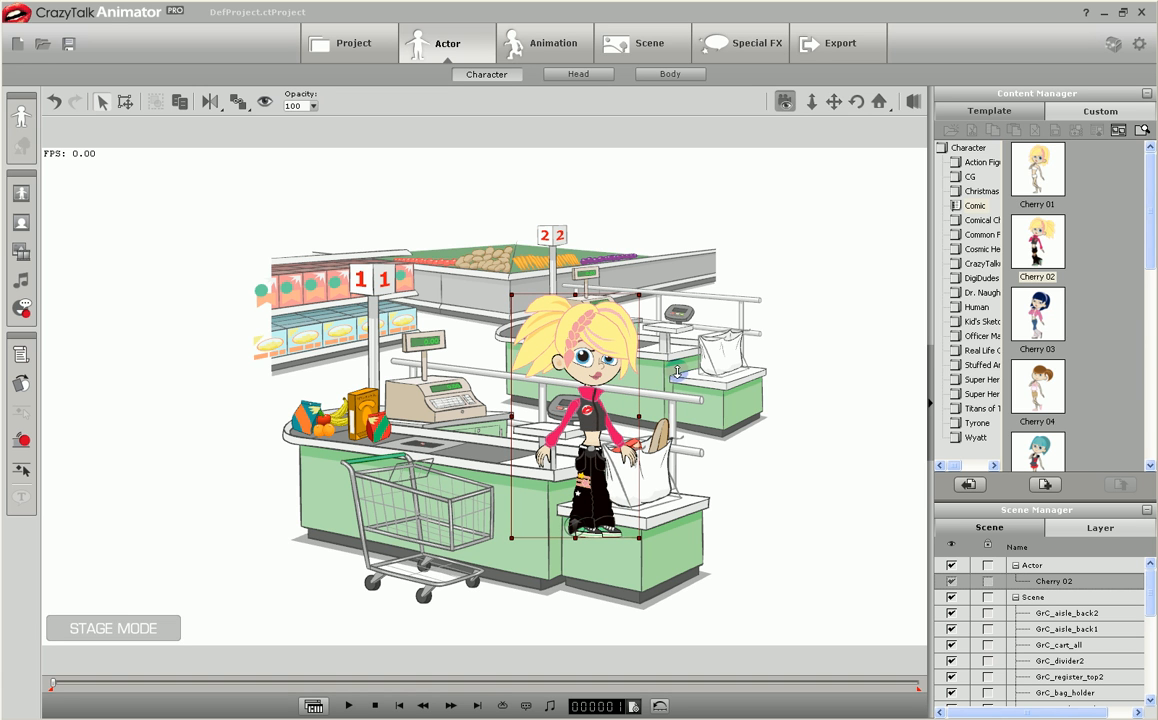
pyautogui.moveTo(540, 392); pyautogui.dragTo(292, 402)
pyautogui.moveTo(346, 447); pyautogui.dragTo(193, 480)
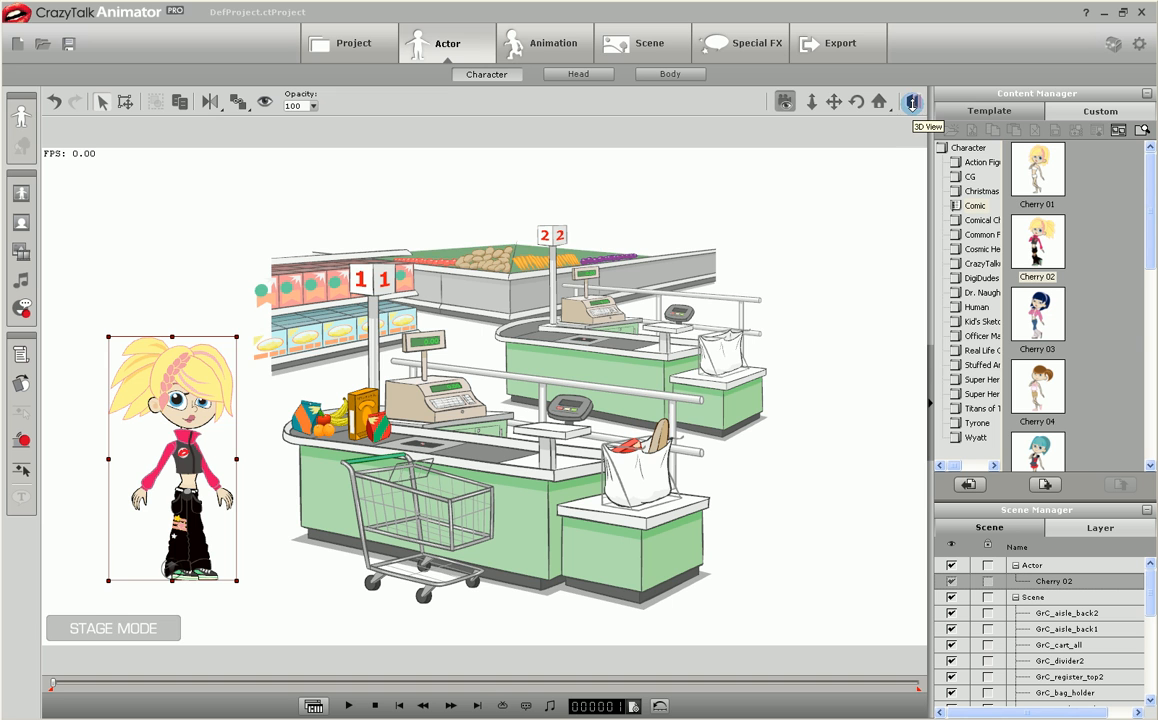
# Examine the depth arrangement of the character and props in the 3D view, and return to the camera view.
pyautogui.click(912, 102)
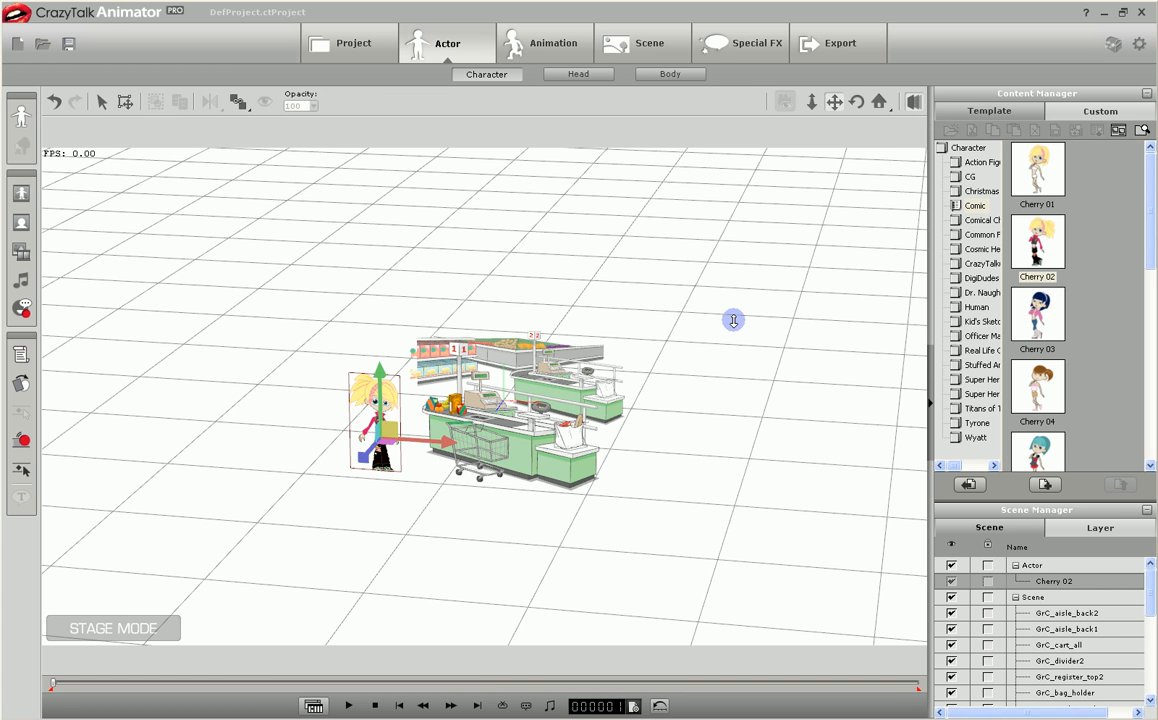
pyautogui.moveTo(733, 321); pyautogui.dragTo(695, 315)
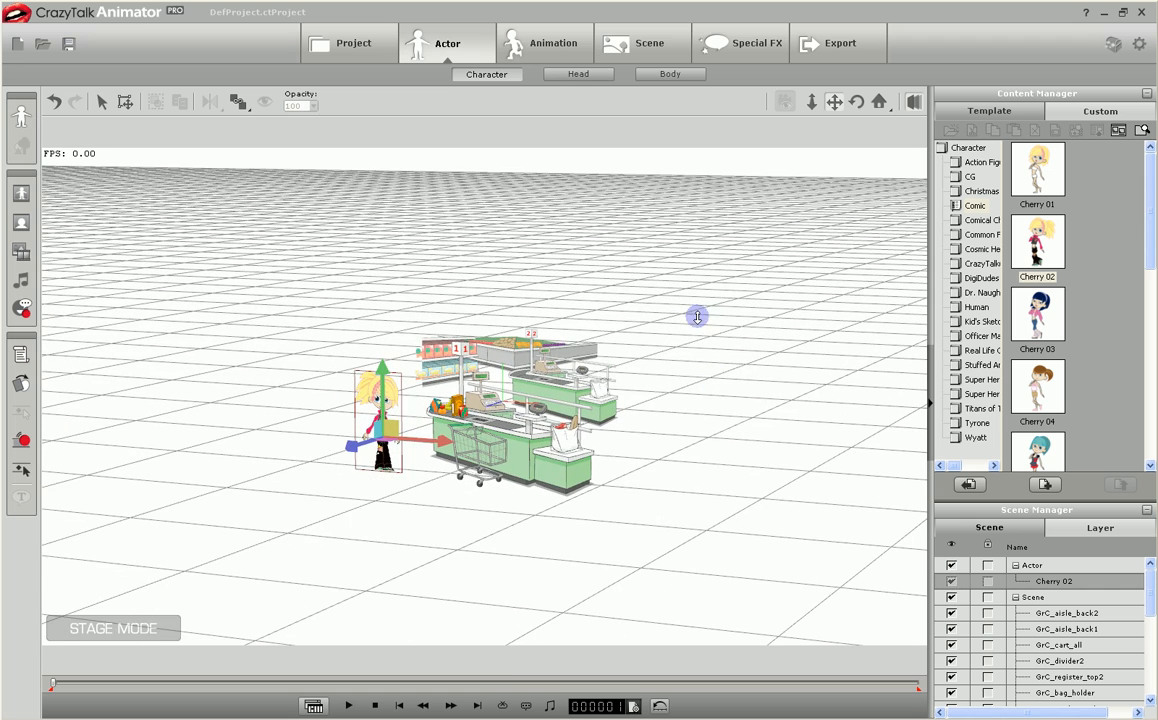
pyautogui.click(913, 100)
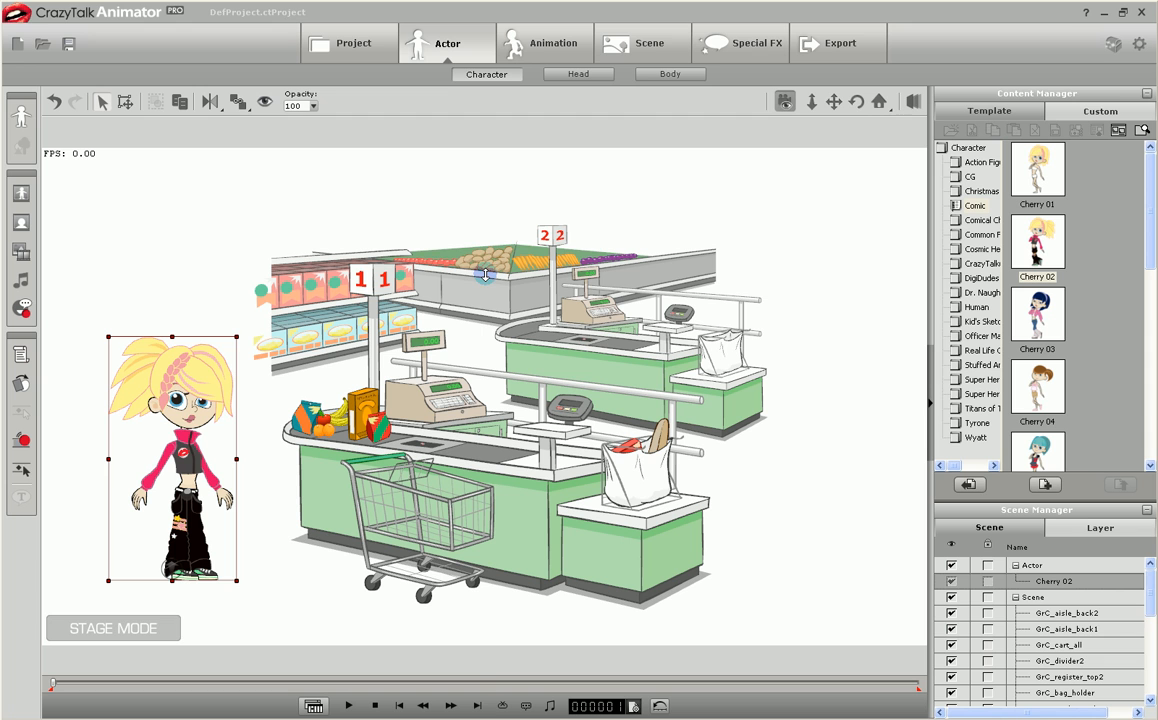
# Push GrC_aisle_back2 and GrC_aisle_back1 farther back in depth, fine-tuning their distance in the 3D view.
pyautogui.click(1071, 613)
pyautogui.keyDown('ctrl'); pyautogui.click(1071, 627); pyautogui.keyUp('ctrl')
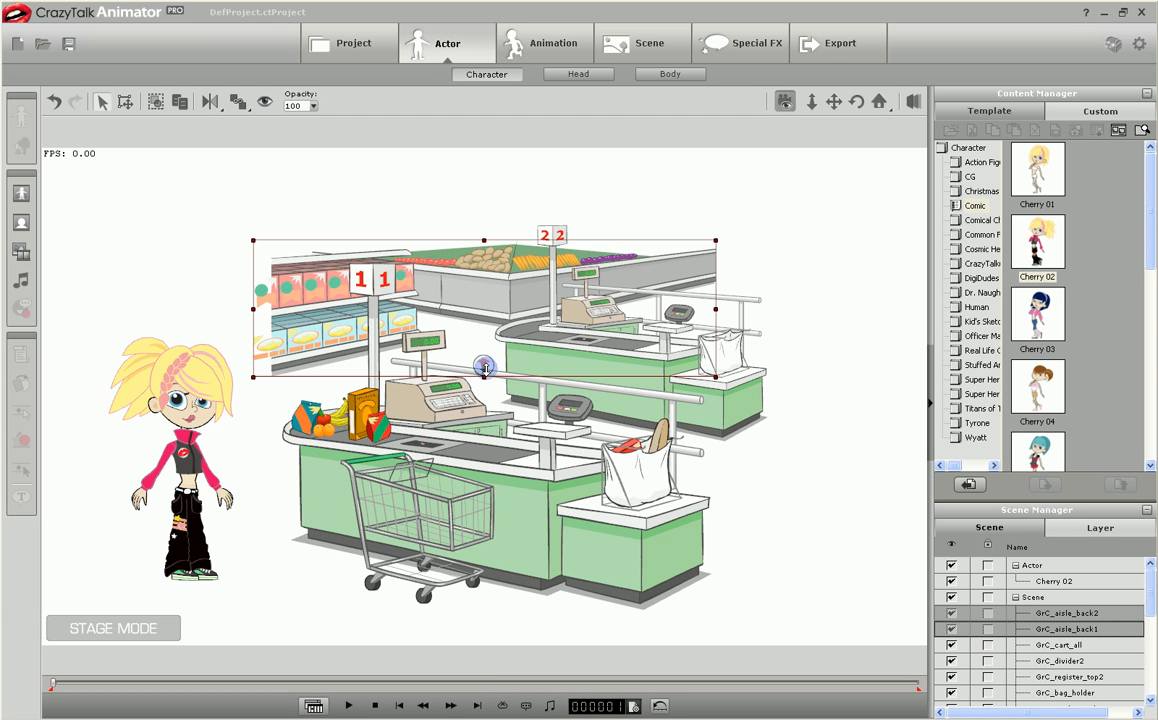
pyautogui.moveTo(483, 366); pyautogui.dragTo(483, 320)
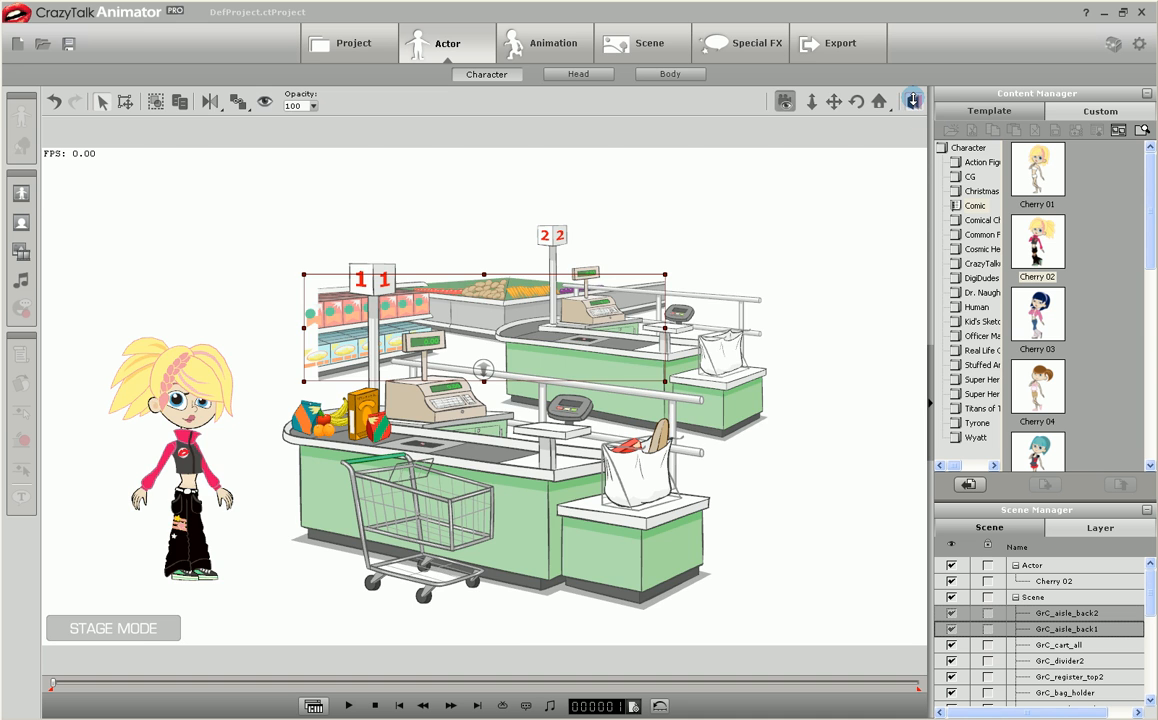
pyautogui.click(912, 99)
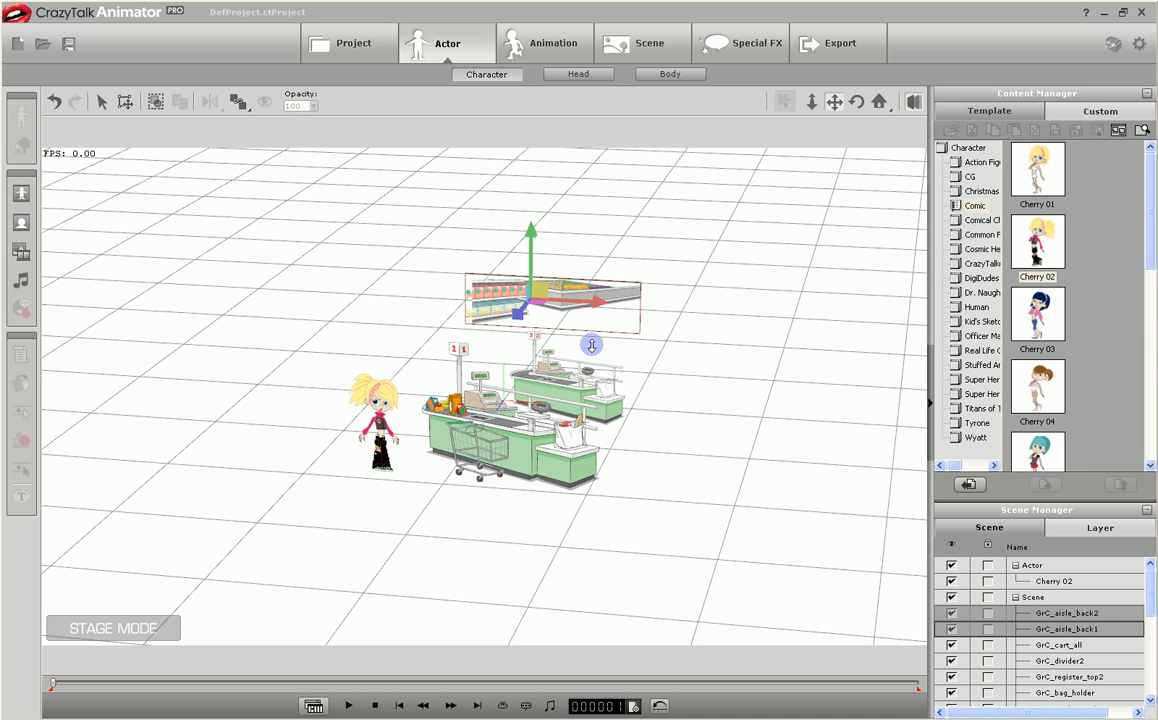
pyautogui.moveTo(766, 344); pyautogui.dragTo(706, 370)
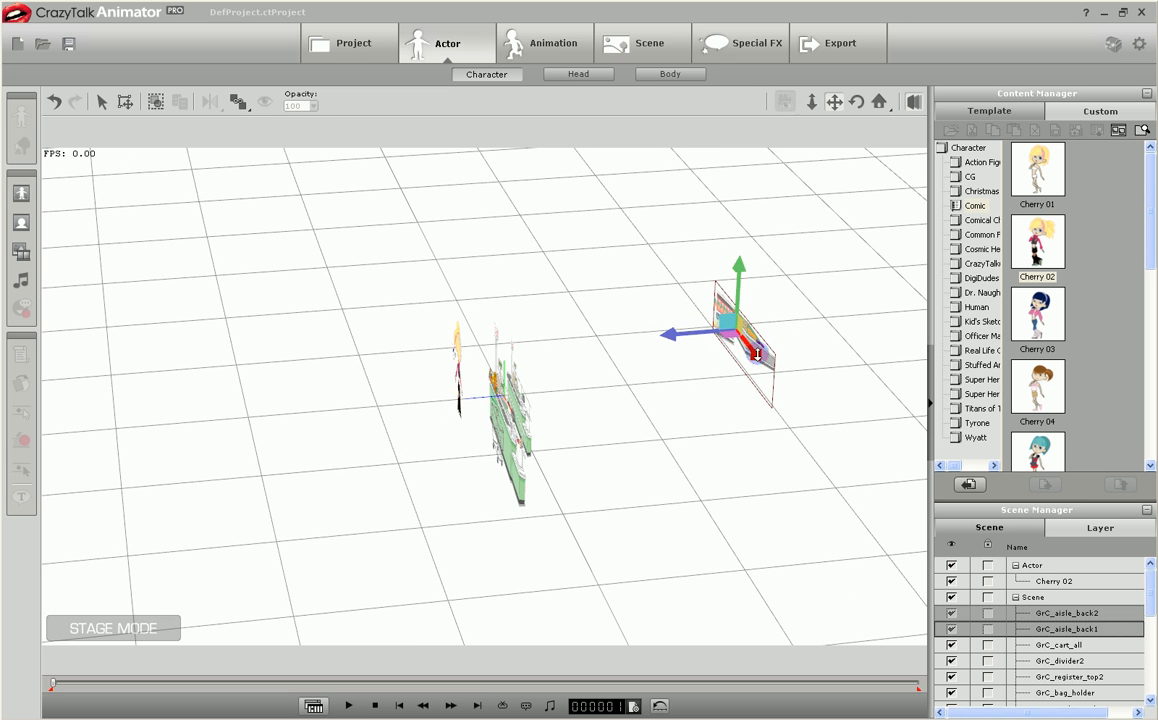
pyautogui.moveTo(669, 336); pyautogui.dragTo(547, 341)
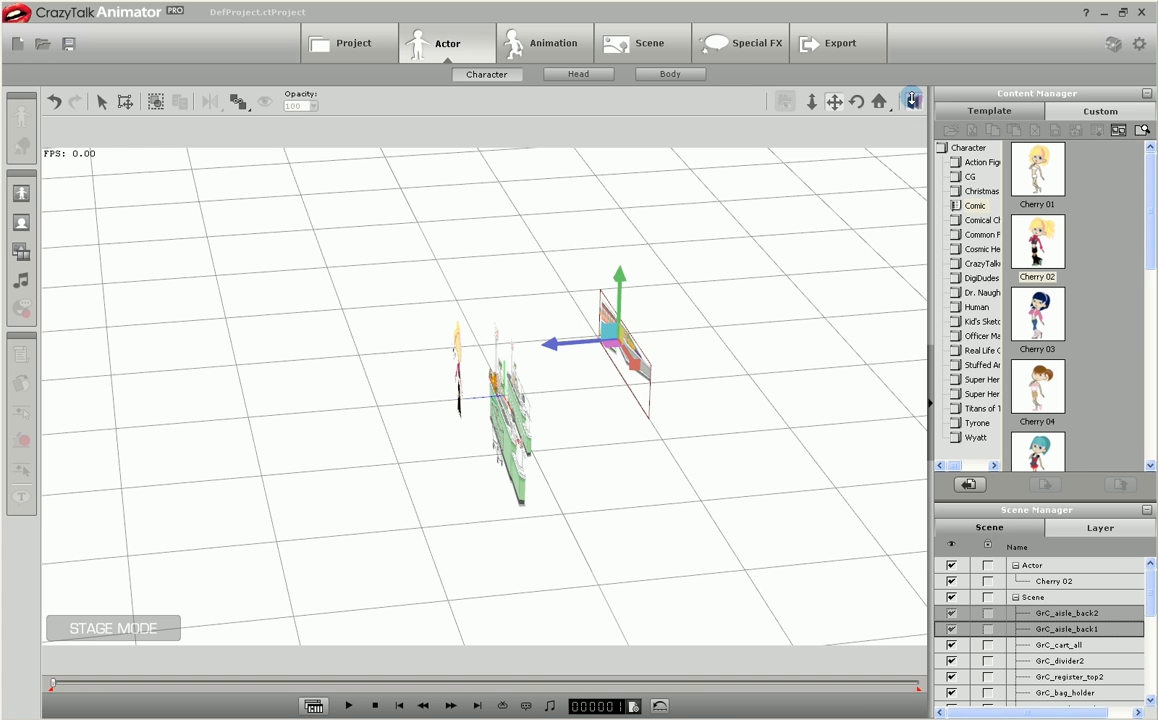
pyautogui.click(912, 100)
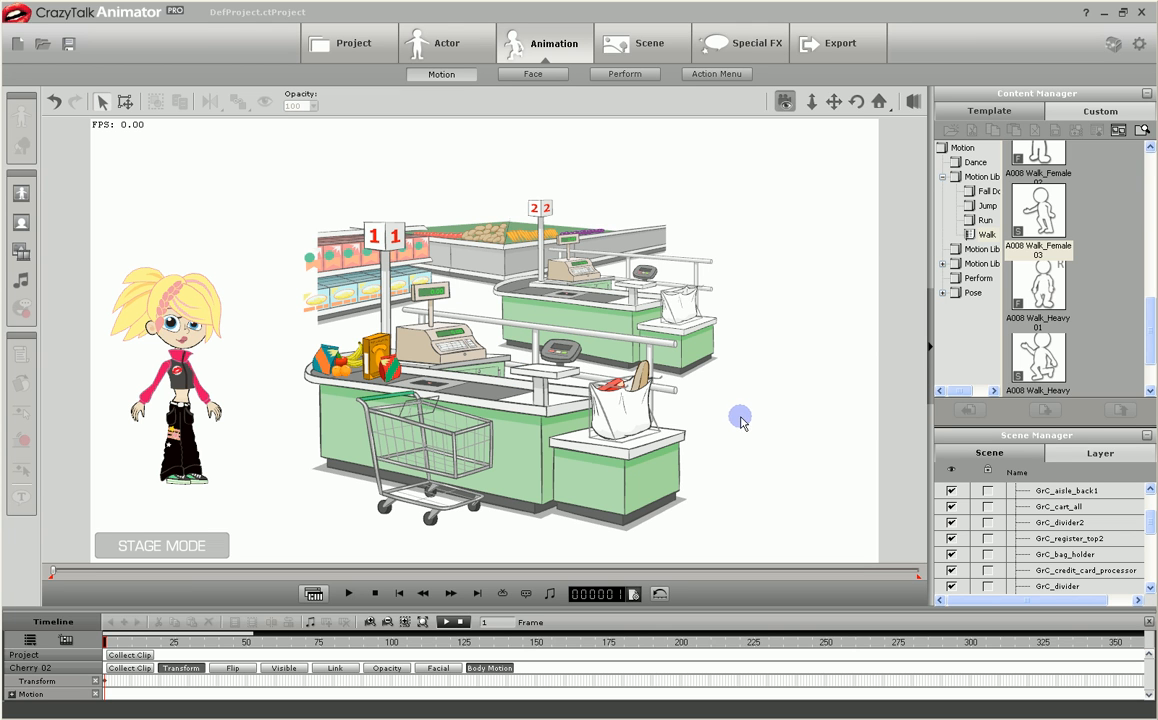
# Move the rear checkout's GrC_divider2, GrC_register_top2, GrC_bag_holder and GrC_credit_card_processor farther back, and fine-tune their depth in the 3D view.
pyautogui.moveTo(530, 182); pyautogui.dragTo(730, 342)
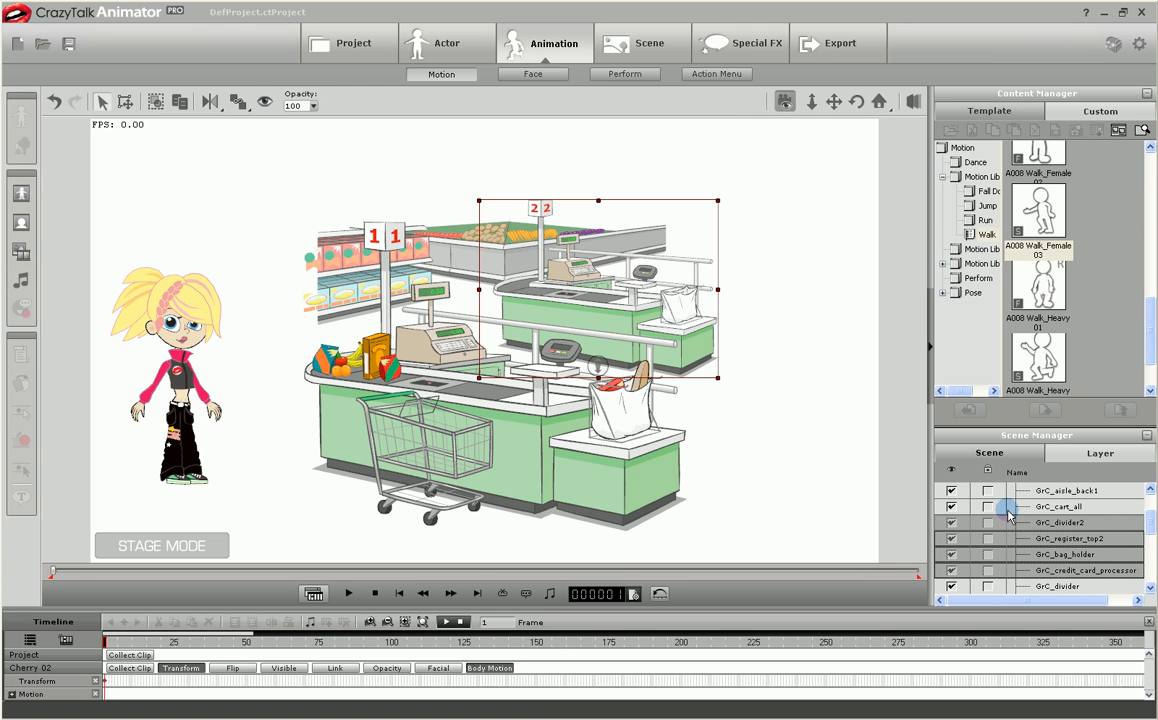
pyautogui.moveTo(598, 367); pyautogui.dragTo(592, 368)
pyautogui.moveTo(591, 311); pyautogui.dragTo(620, 320)
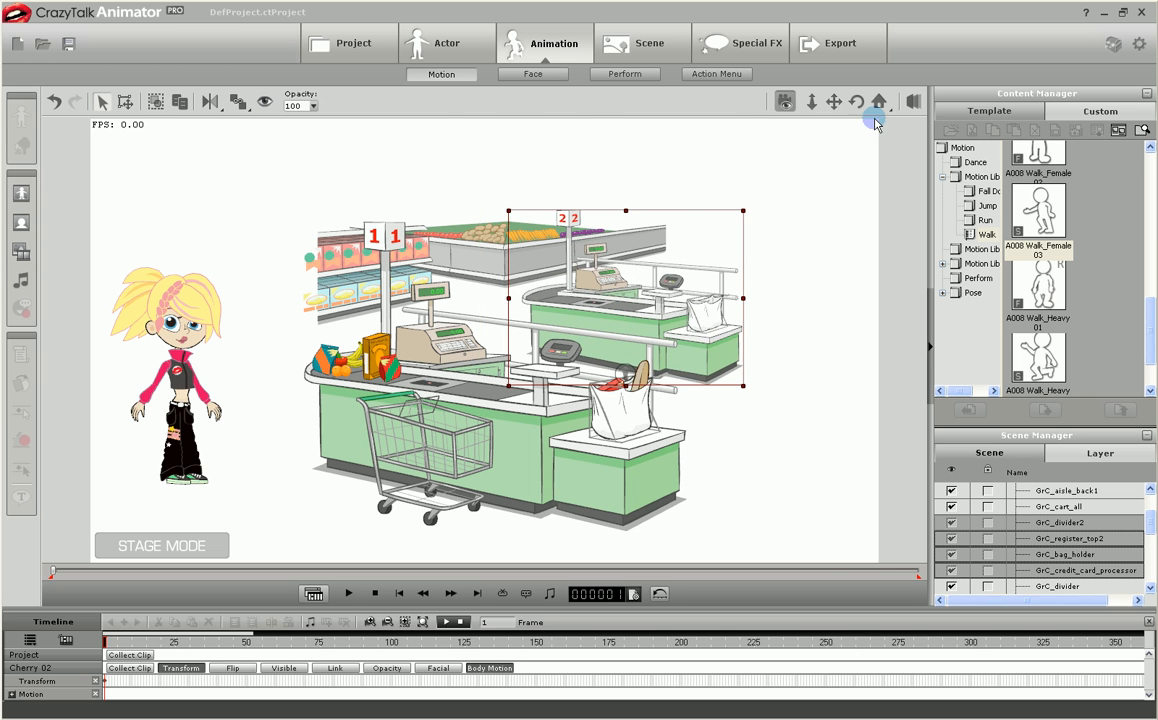
pyautogui.click(914, 102)
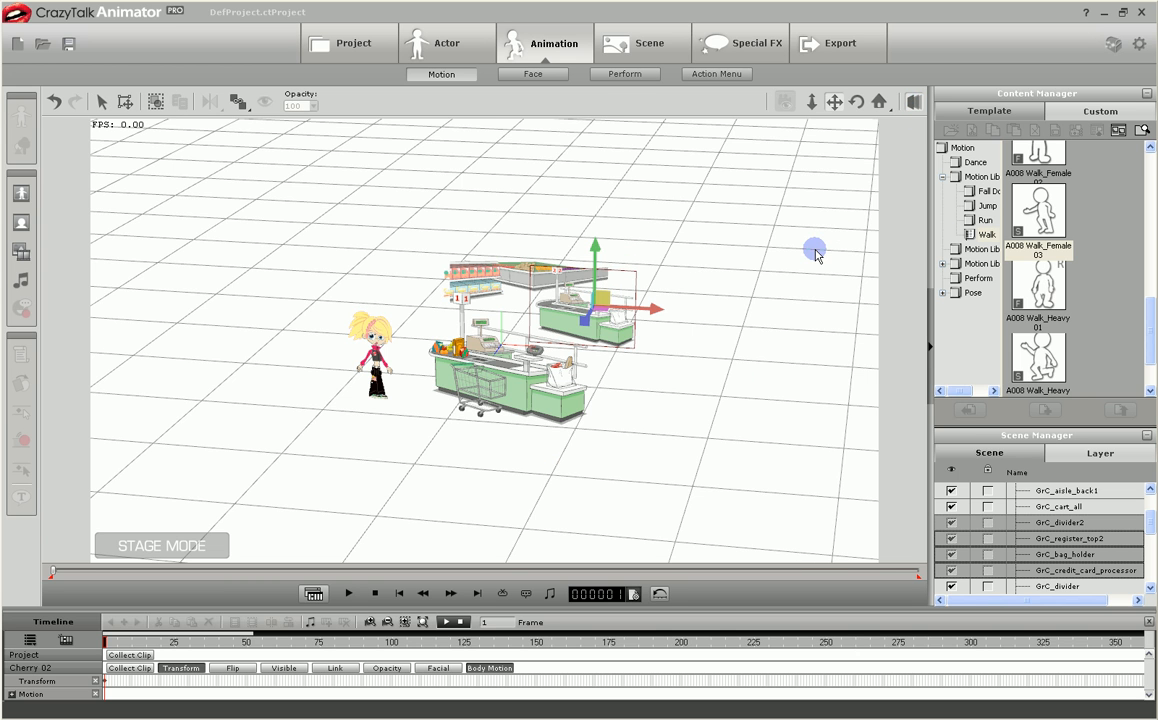
pyautogui.moveTo(812, 252); pyautogui.dragTo(763, 279)
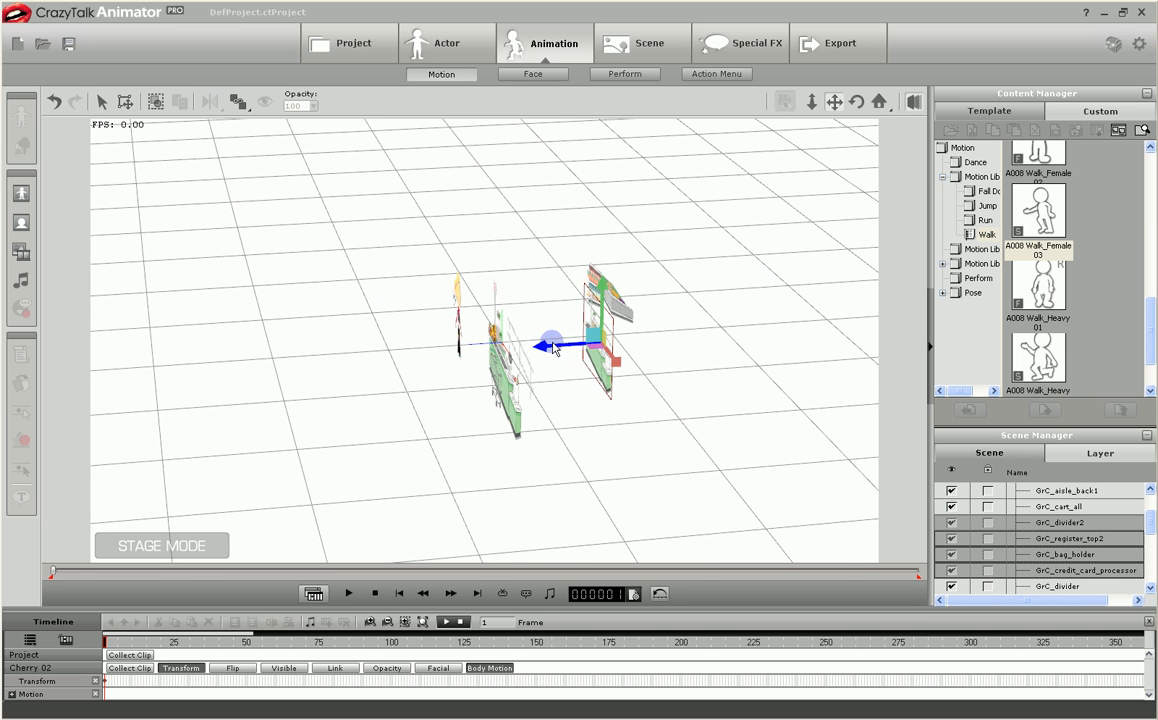
pyautogui.moveTo(540, 348); pyautogui.dragTo(524, 345)
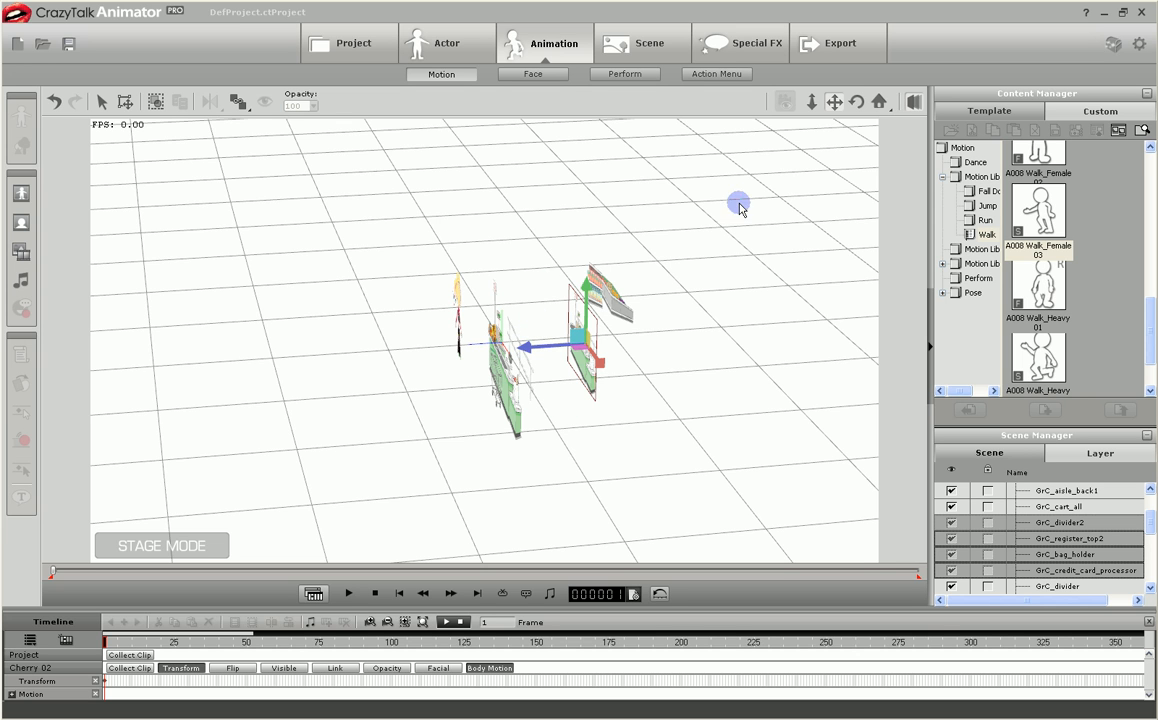
pyautogui.click(911, 102)
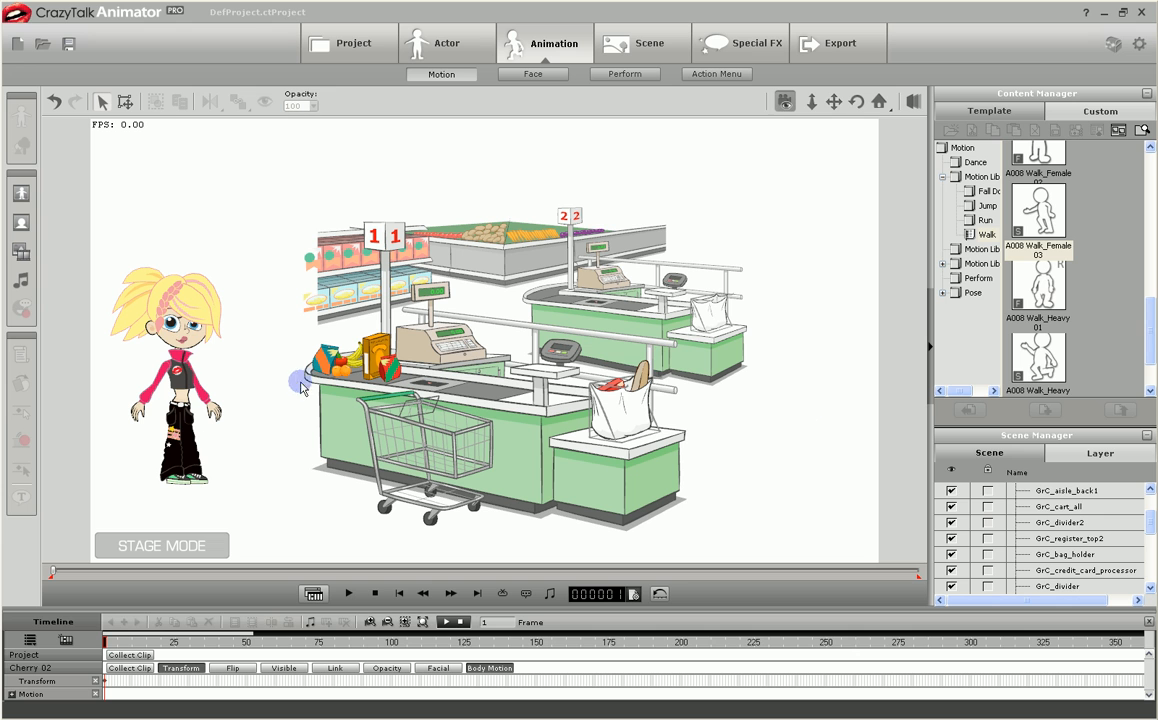
# Shift Cherry 02 slightly outward from the counter and apply the A008 Walk_Female 03 motion twice in a row.
pyautogui.moveTo(188, 422); pyautogui.dragTo(177, 413)
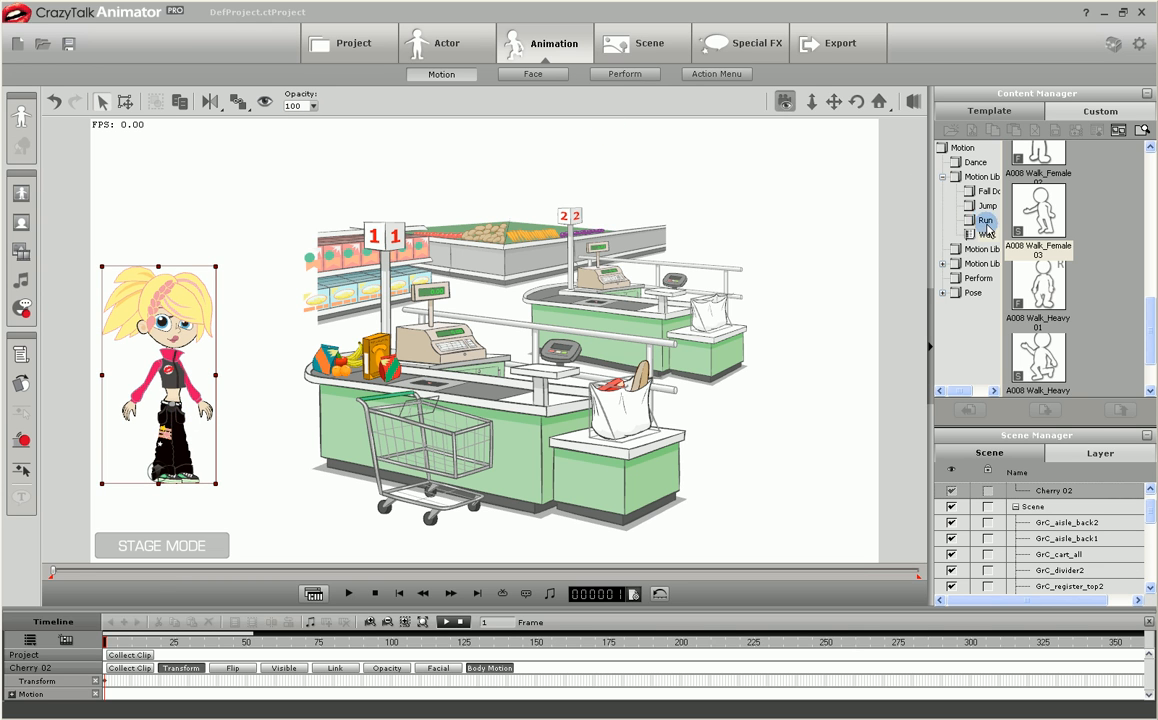
pyautogui.click(1037, 214)
pyautogui.doubleClick(1037, 218)
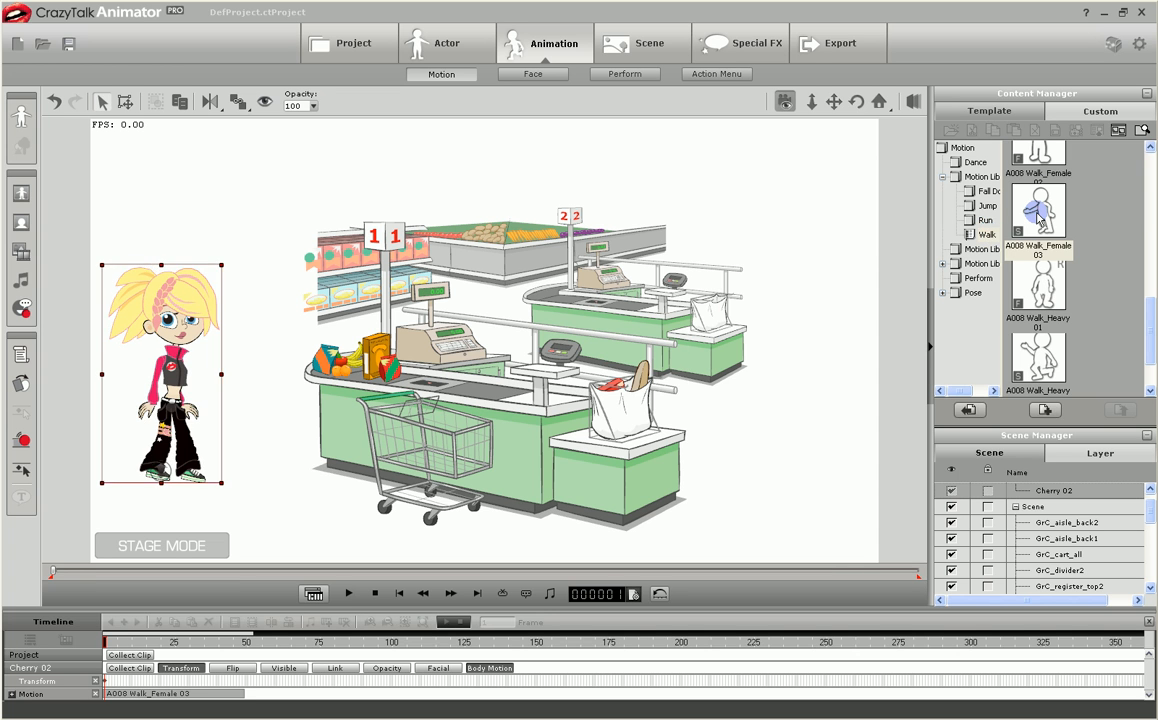
pyautogui.doubleClick(1038, 221)
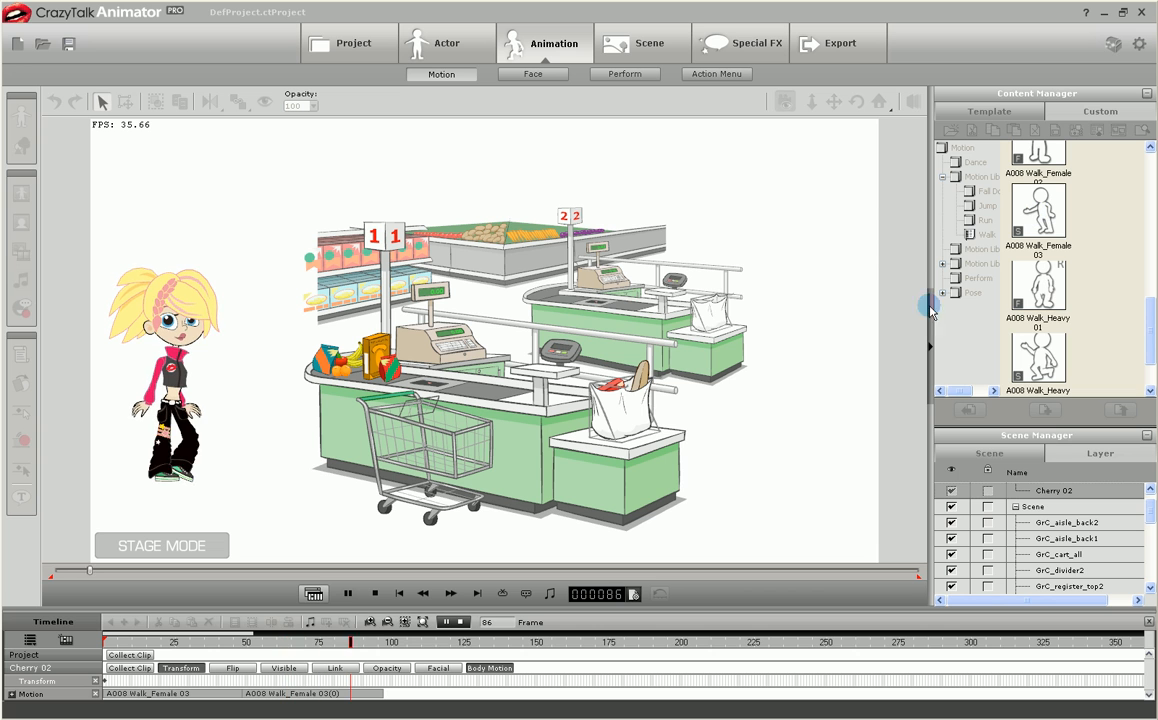
# At frame 40, move Cherry 02 to the cash register of the front checkout.
pyautogui.moveTo(383, 645); pyautogui.dragTo(233, 648)
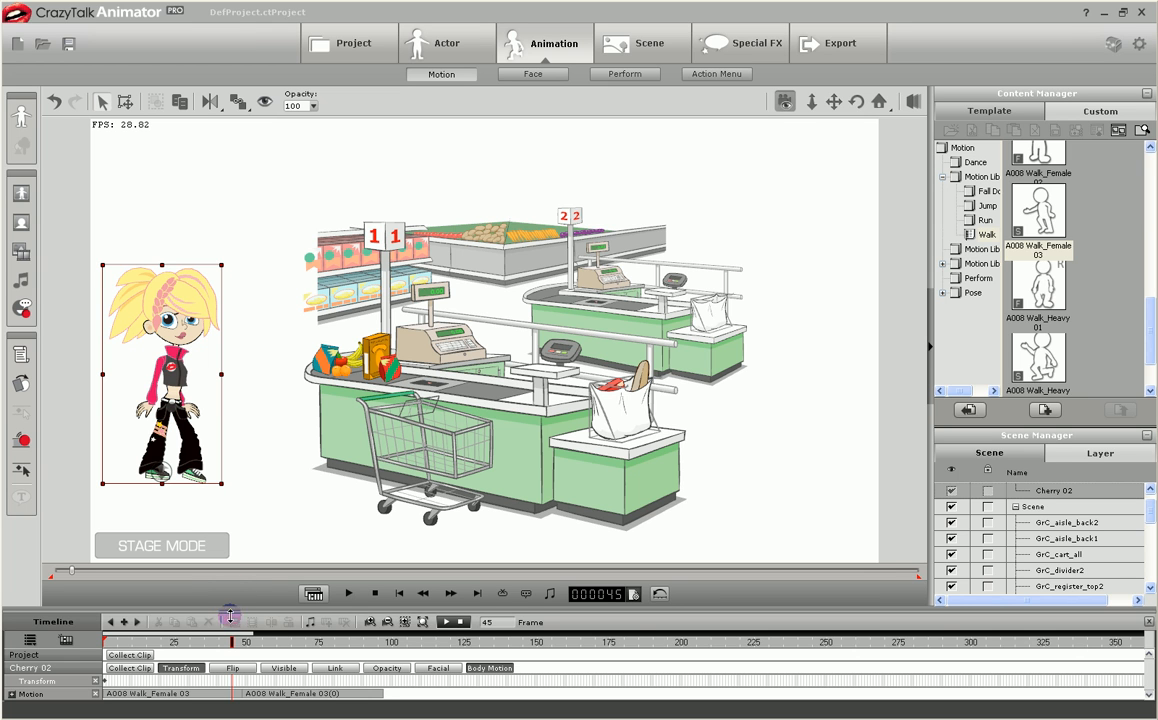
pyautogui.moveTo(229, 648); pyautogui.dragTo(218, 648)
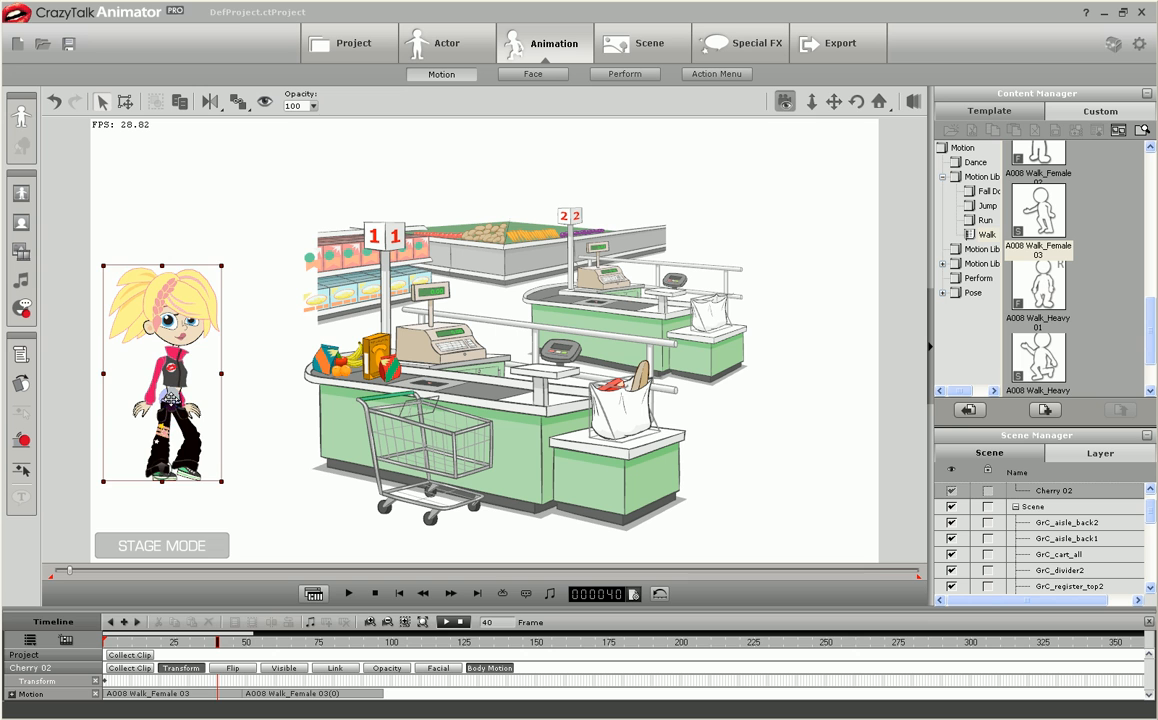
pyautogui.moveTo(171, 398); pyautogui.dragTo(420, 312)
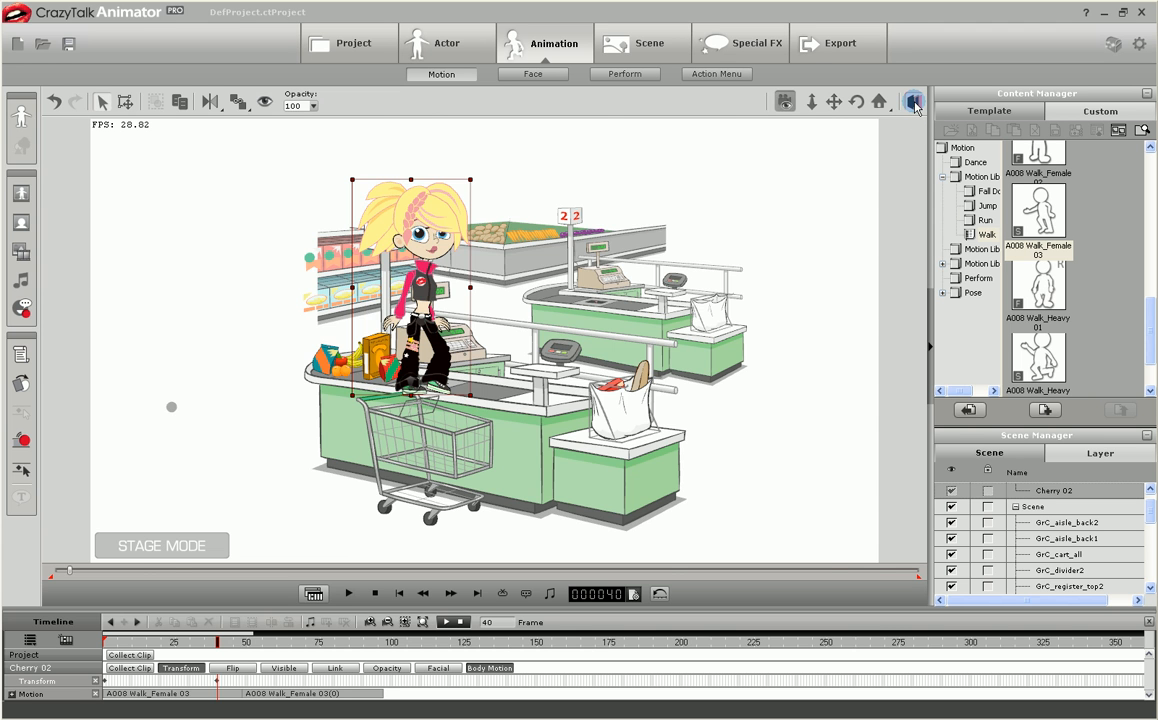
# Push Cherry 02 back in depth at frame 40 so she stands between the front and rear checkout counters.
pyautogui.click(913, 102)
pyautogui.moveTo(874, 168); pyautogui.dragTo(688, 278)
pyautogui.moveTo(412, 347); pyautogui.dragTo(471, 342)
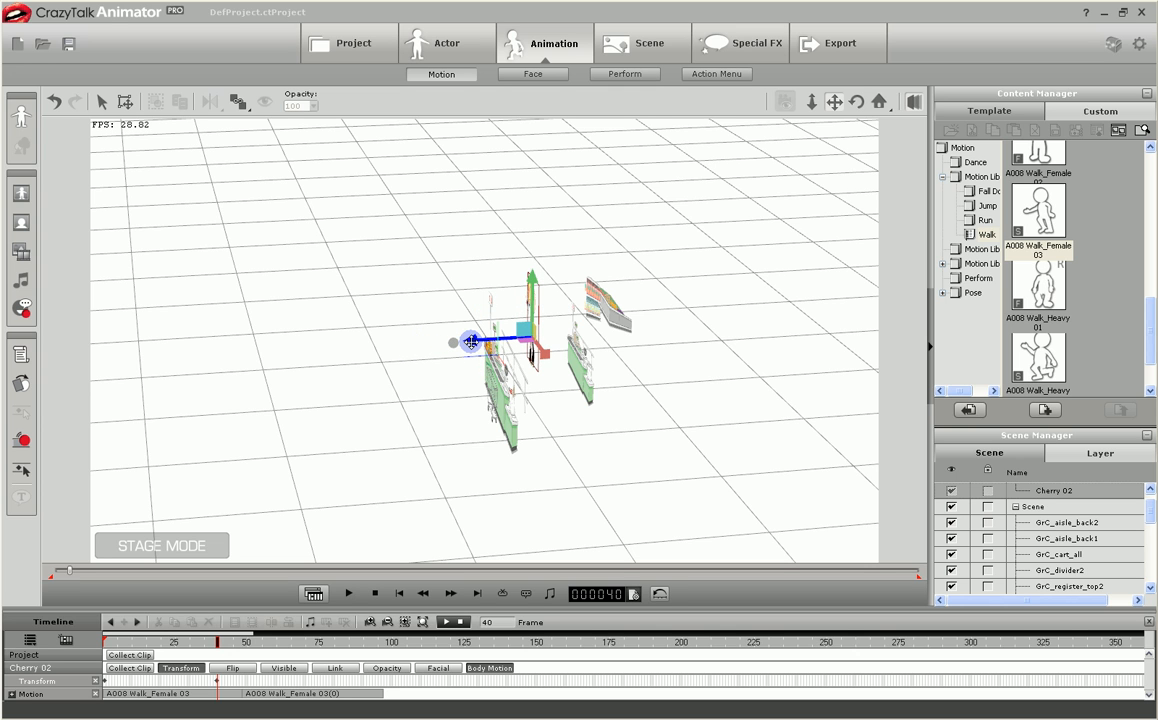
pyautogui.click(912, 103)
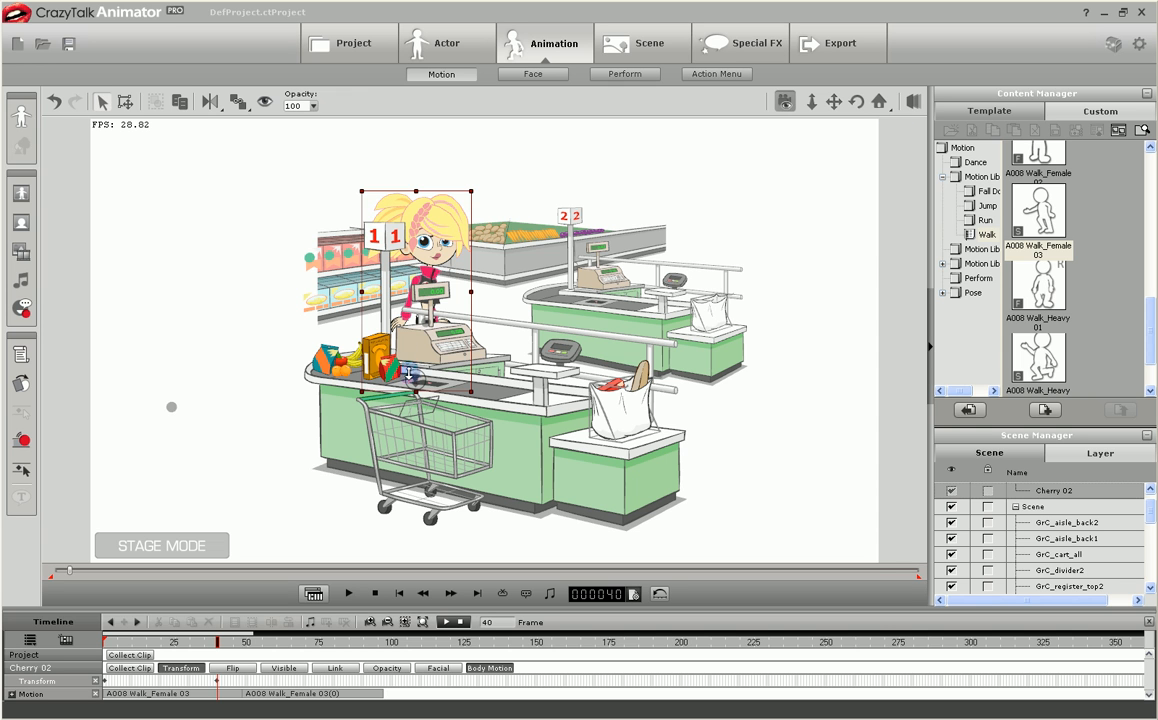
pyautogui.moveTo(414, 379)
pyautogui.mouseDown()
pyautogui.moveTo(414, 412)
pyautogui.moveTo(414, 376)
pyautogui.mouseUp()
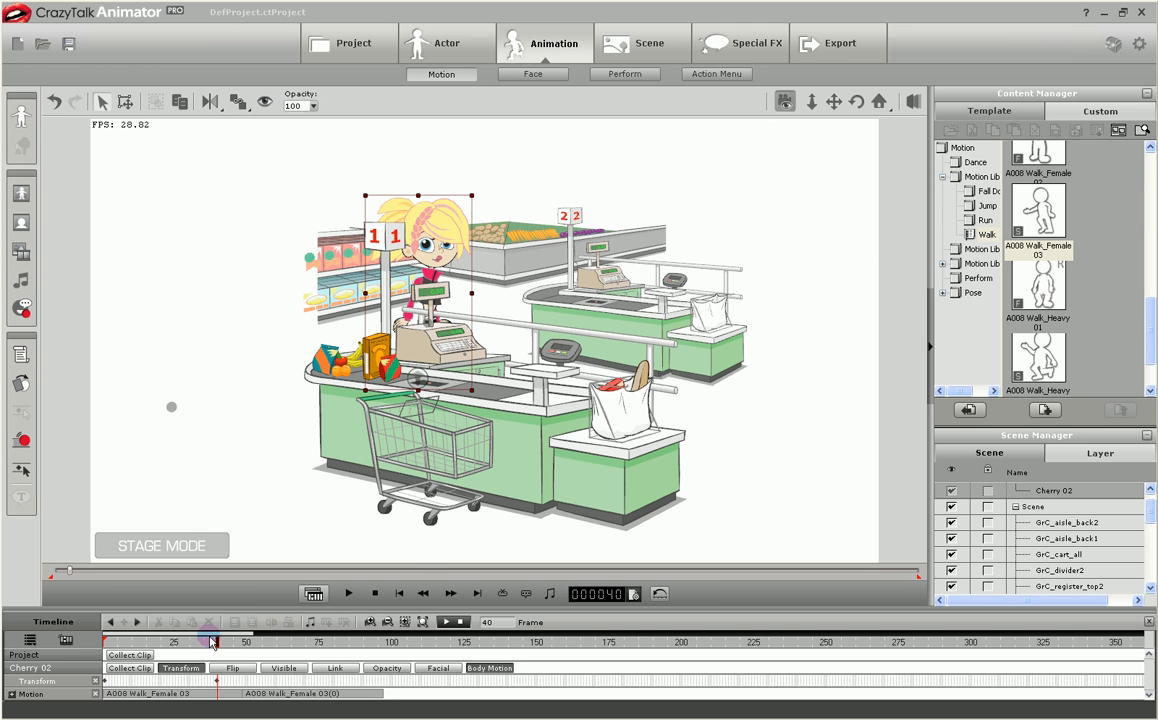
# At frame 98, move Cherry 02 to the right end of the checkout and add the Bye Bye perform motion.
pyautogui.moveTo(217, 645); pyautogui.dragTo(384, 647)
pyautogui.moveTo(389, 244); pyautogui.dragTo(751, 354)
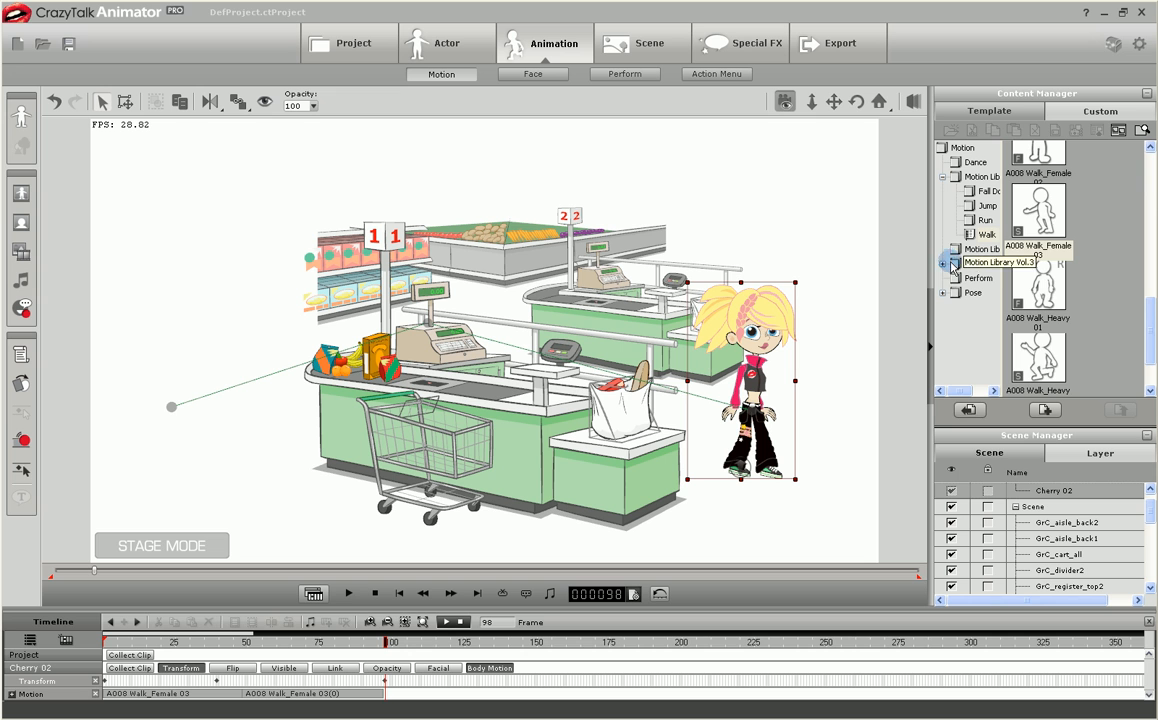
pyautogui.click(978, 278)
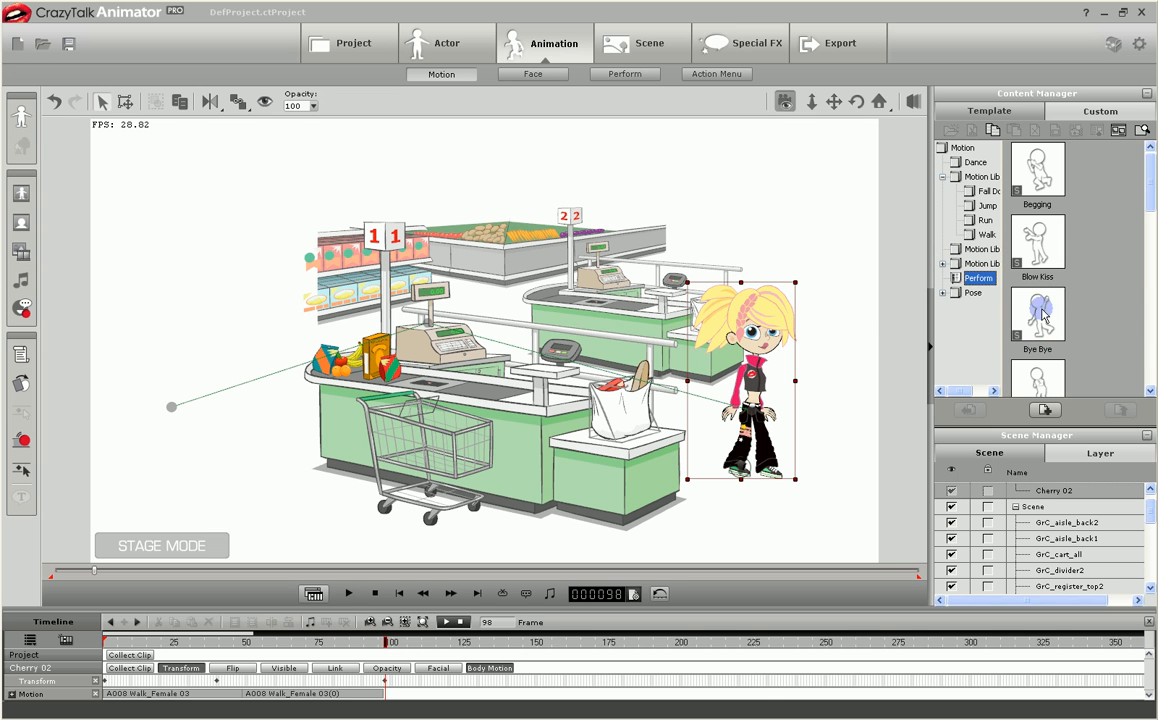
pyautogui.doubleClick(1042, 314)
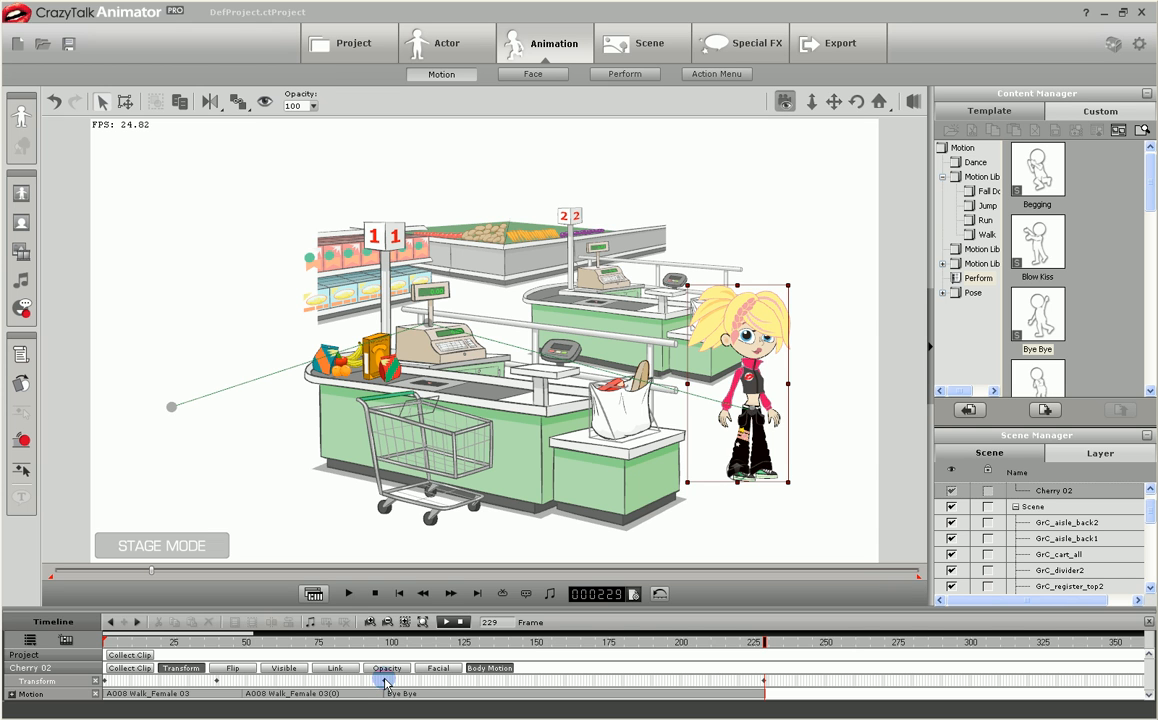
# Key Cherry 02's position at frame 229 and walk her out of the scene by frame 277 with the A008 Walk_Female 03 motion.
pyautogui.click(126, 104)
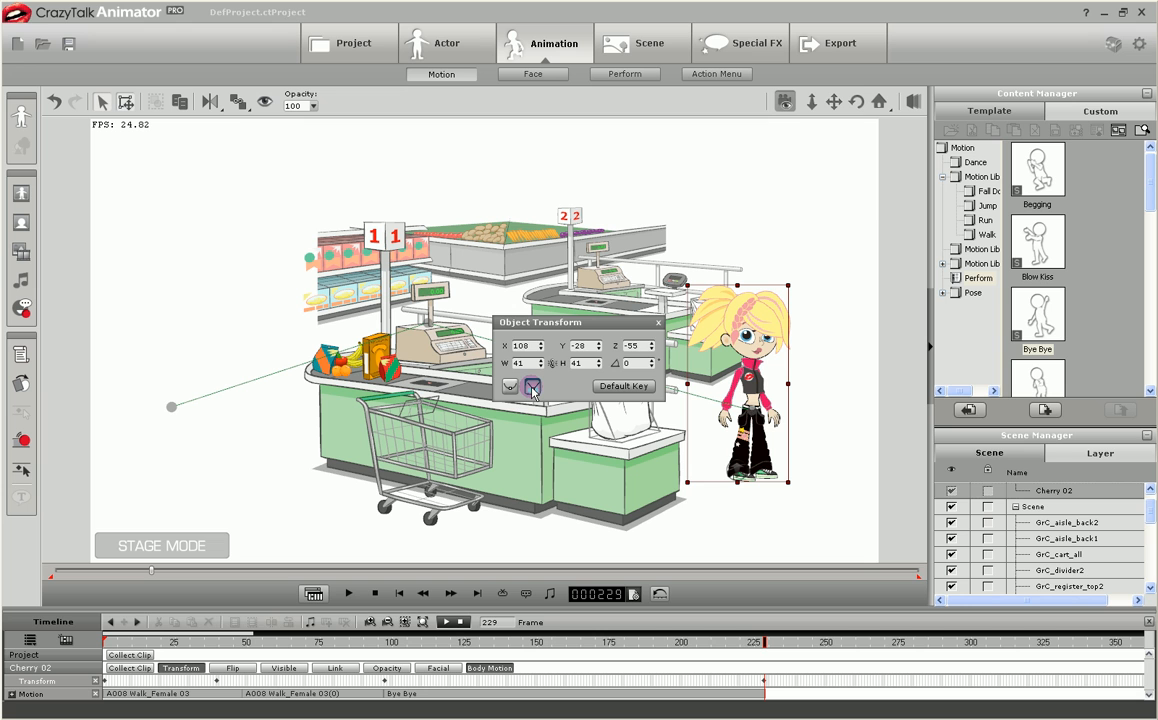
pyautogui.click(655, 323)
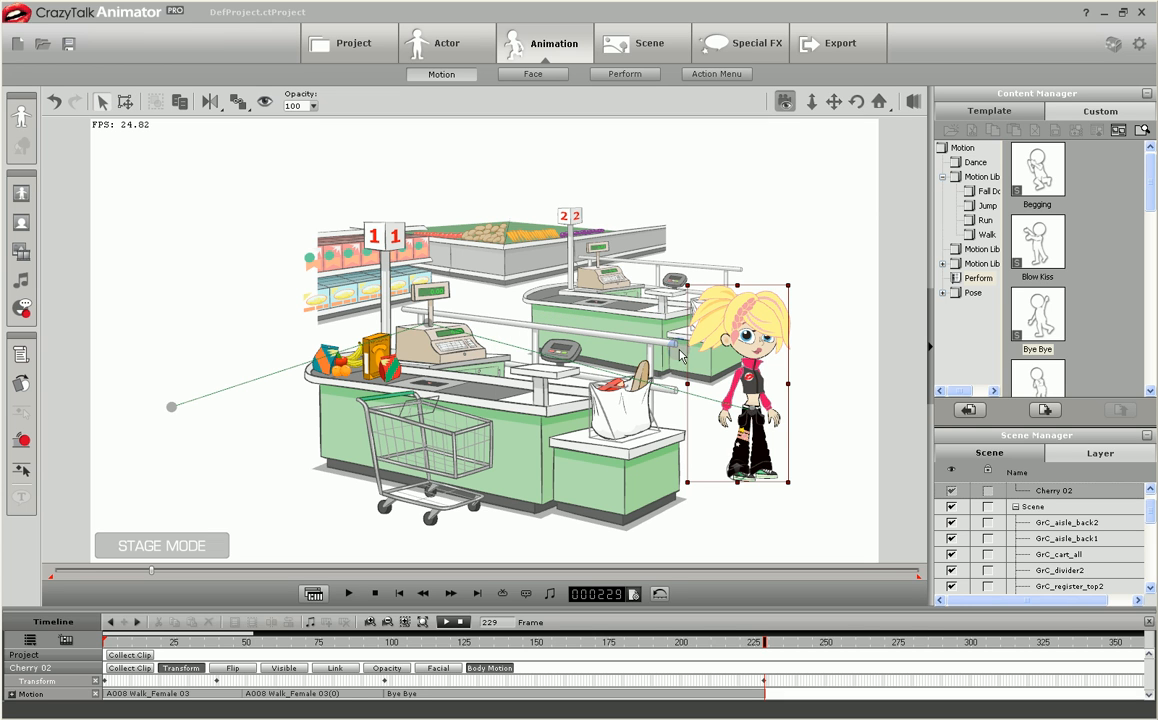
pyautogui.click(982, 236)
pyautogui.moveTo(1151, 205); pyautogui.dragTo(1113, 300)
pyautogui.doubleClick(1051, 276)
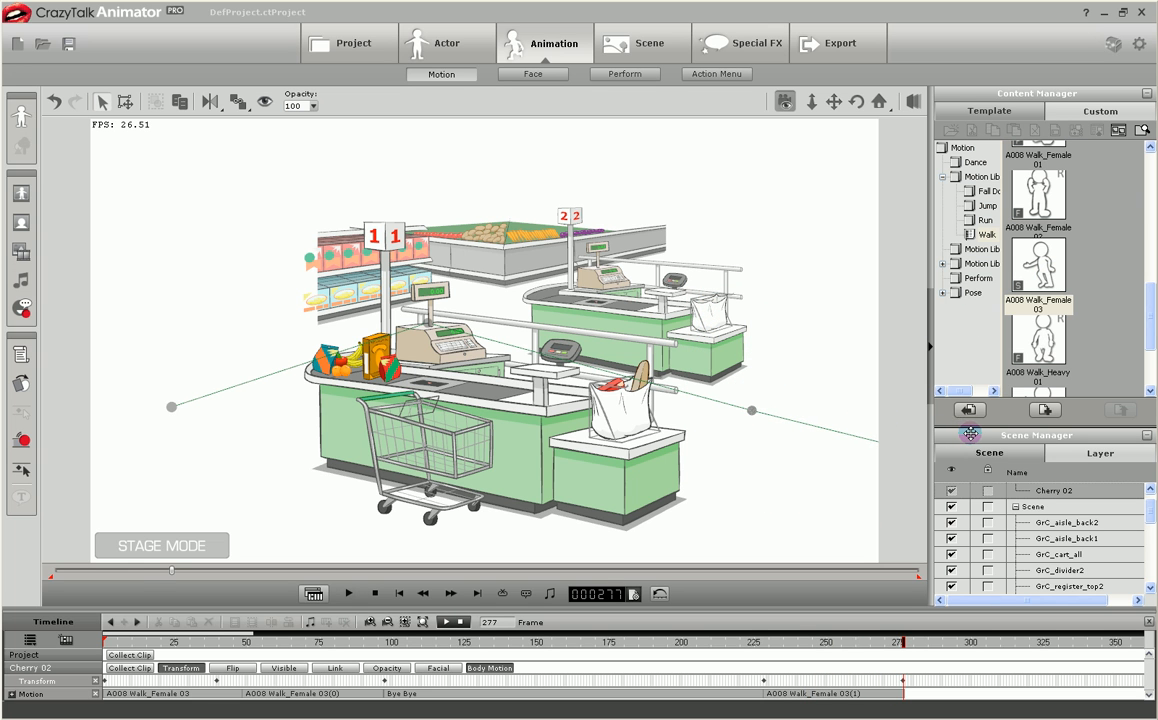
# Play the whole animation from frame 1 to review Cherry 02's walk between the checkout counters and off the stage.
pyautogui.click(399, 594)
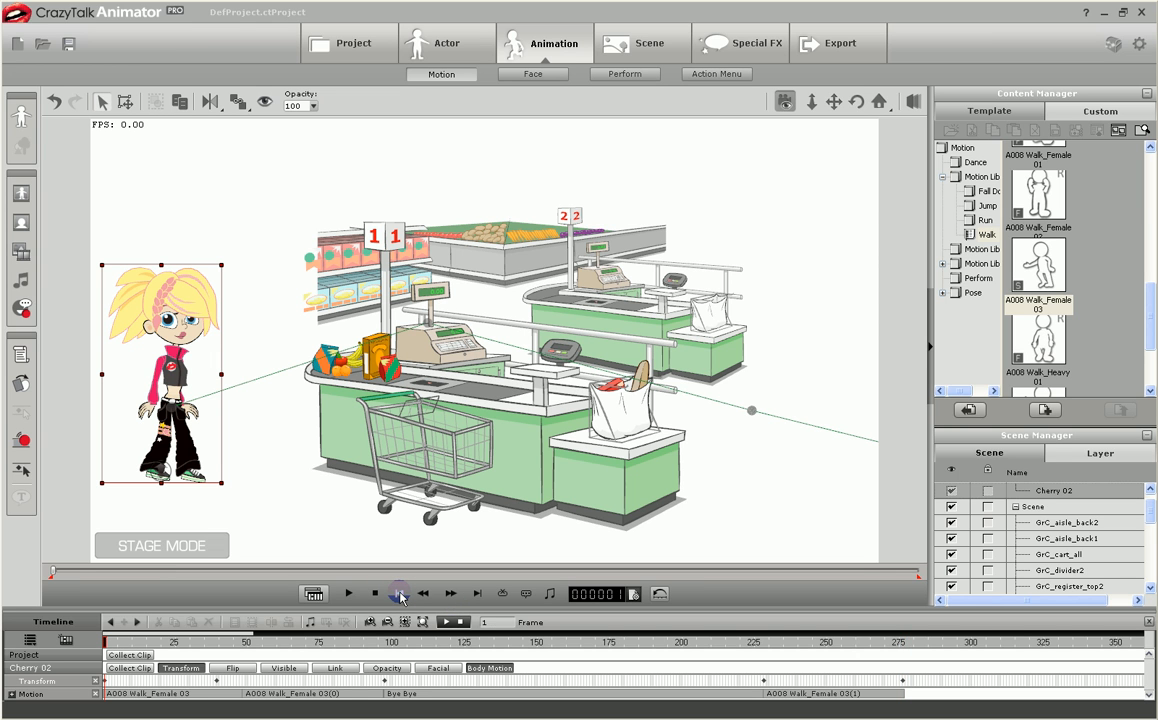
pyautogui.press('space')
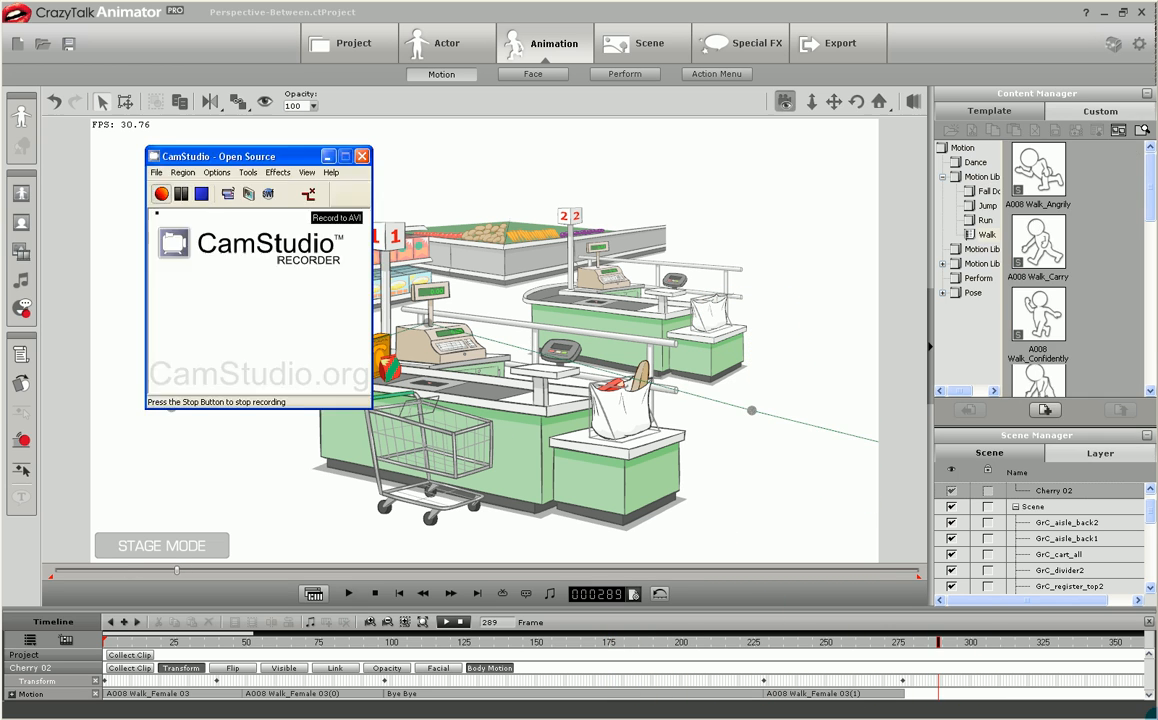
pyautogui.click(398, 595)
pyautogui.press('space')
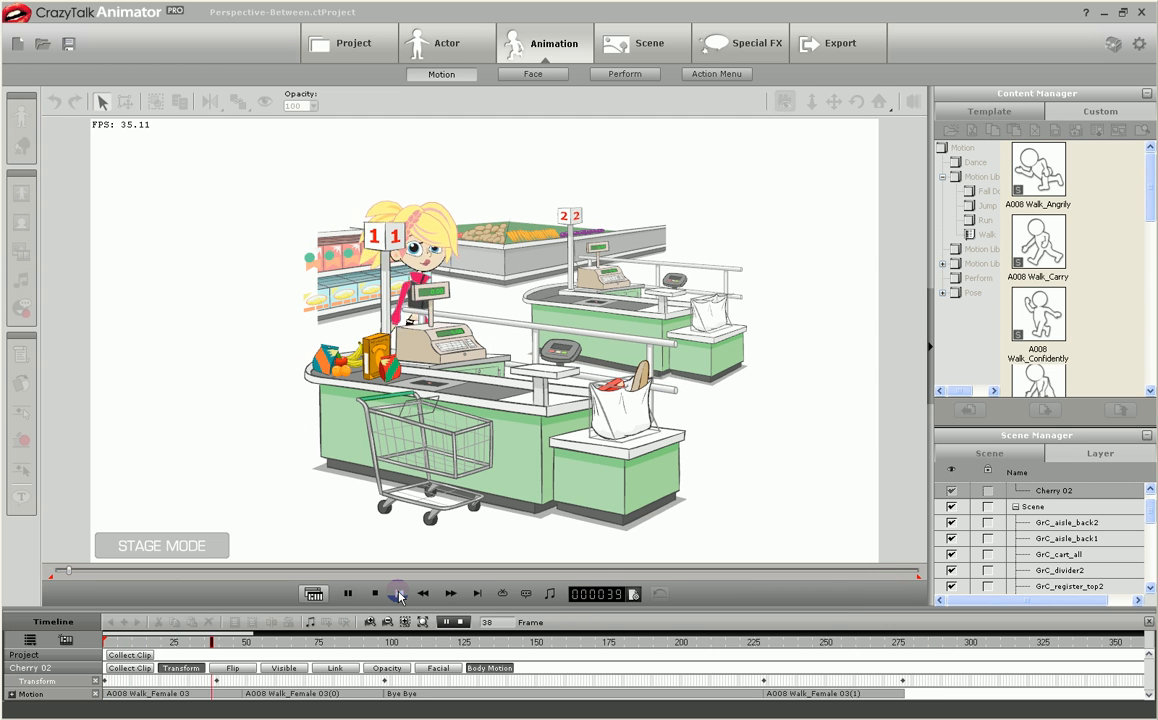